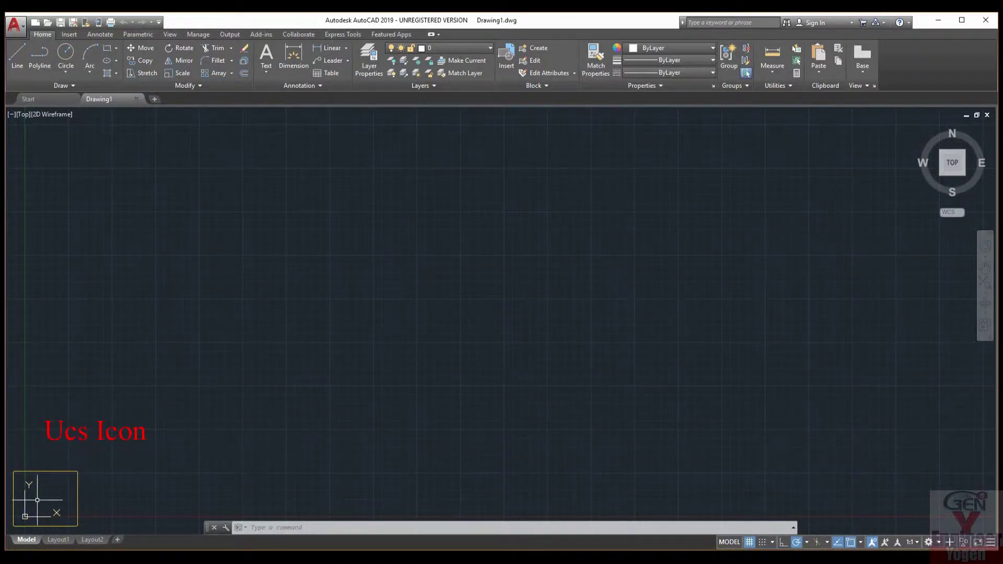
# - Dock the floating command window along the lower edge of the drawing area
pyautogui.click(210, 529)
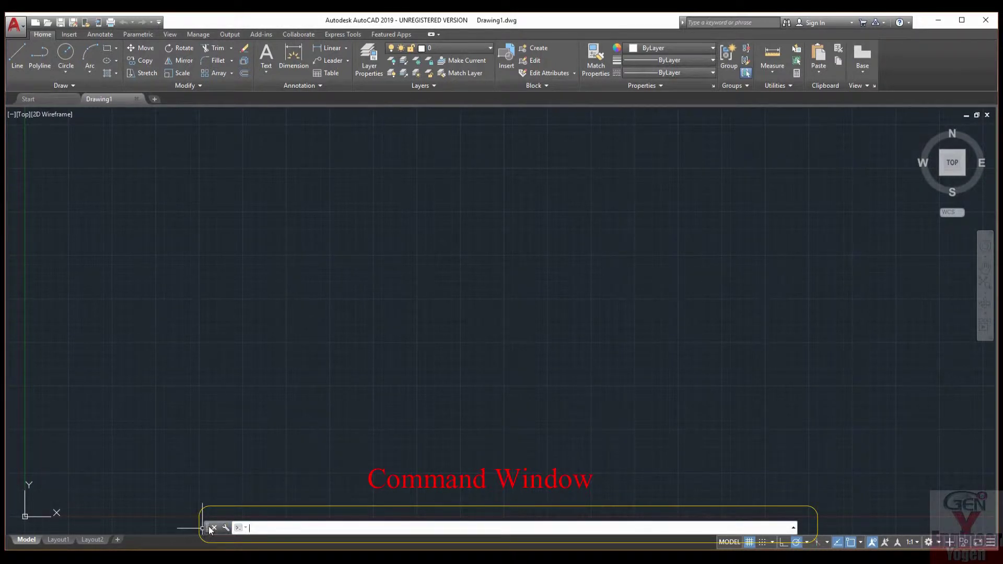
pyautogui.moveTo(210, 529); pyautogui.dragTo(88, 507)
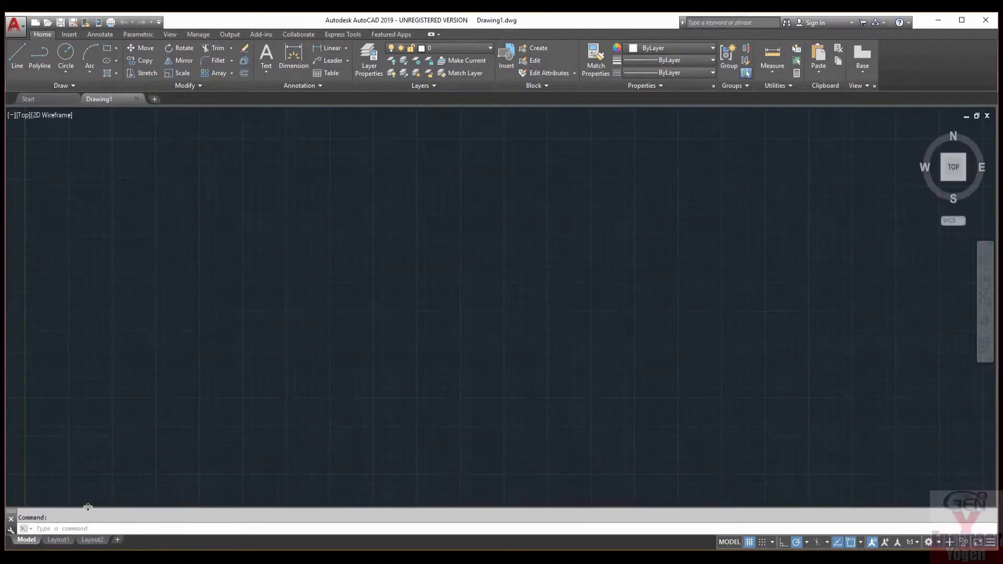
# - View the Layout1 and Layout2 paper spaces and return to model space
pyautogui.click(59, 539)
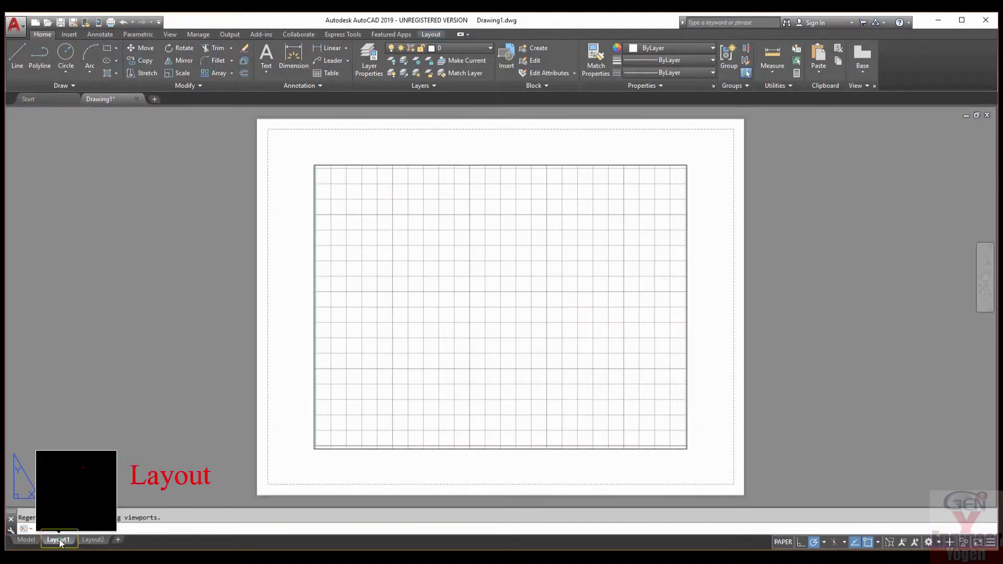
pyautogui.click(93, 540)
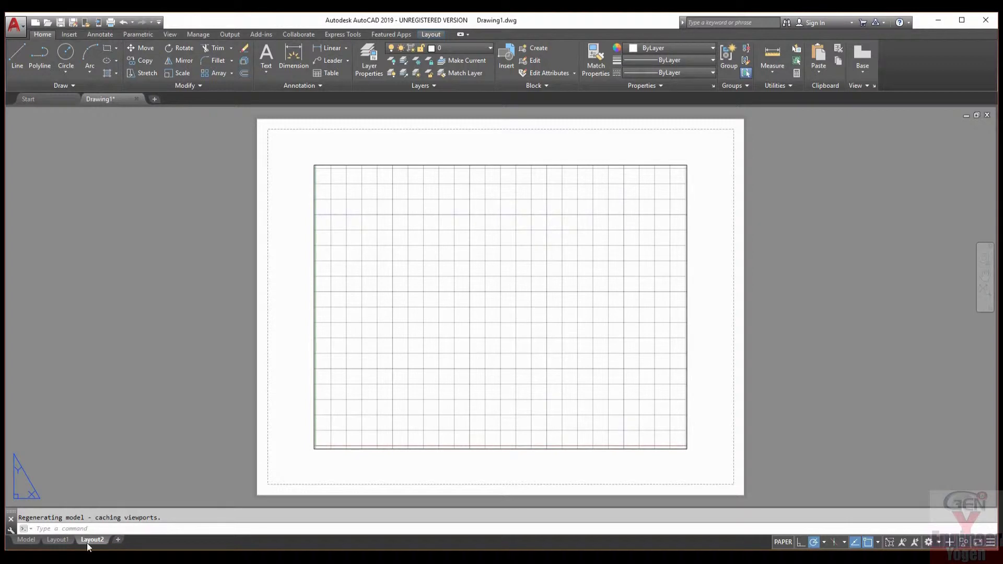
pyautogui.click(27, 541)
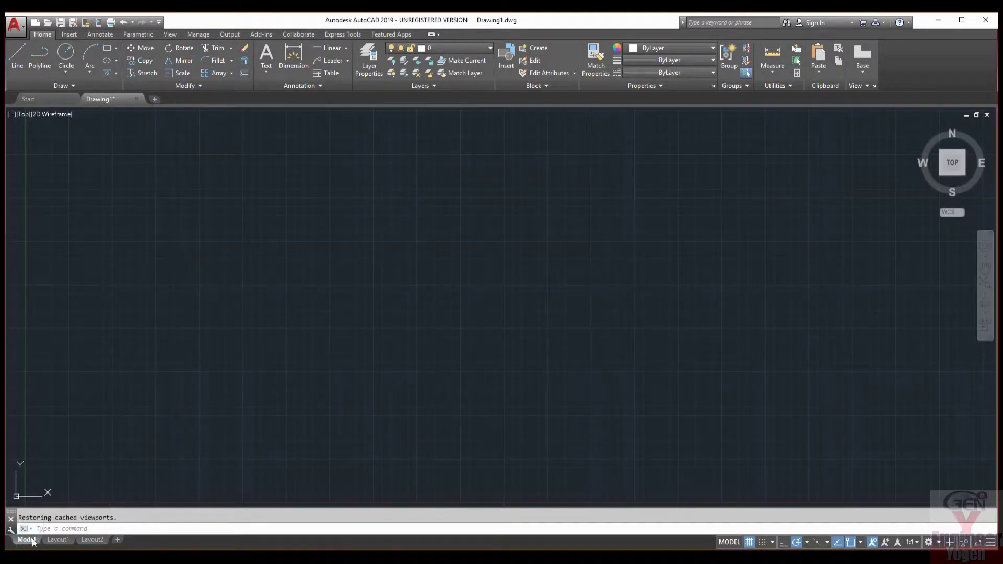
pyautogui.click(730, 542)
pyautogui.click(782, 542)
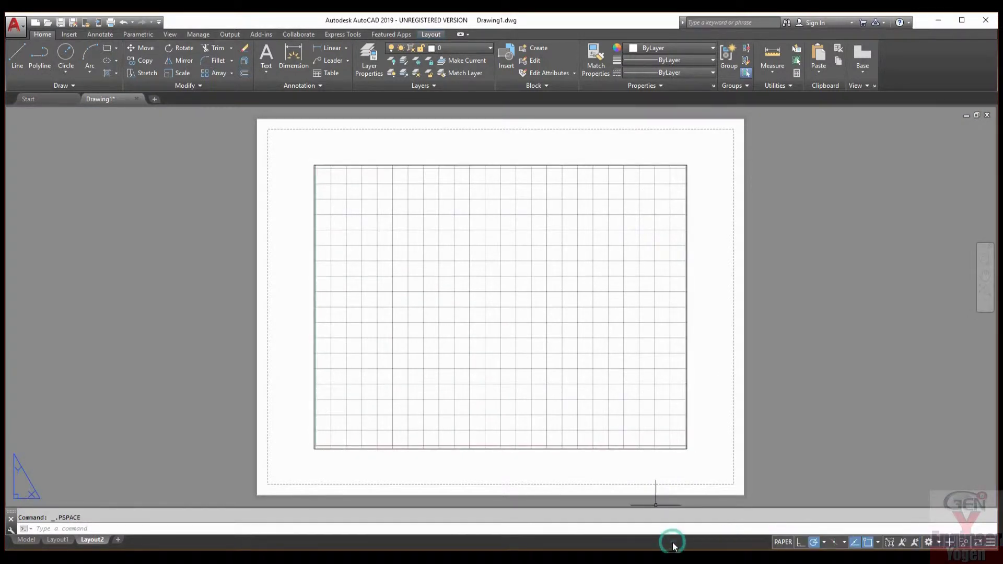
pyautogui.click(26, 540)
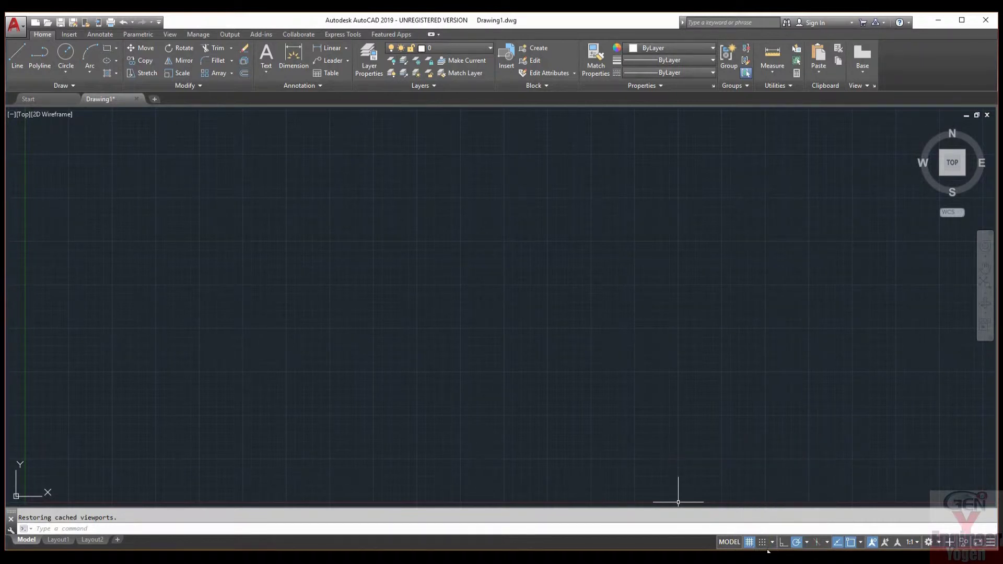
# - Add the Dynamic Input, LineWeight, Transparency and Units controls to the status bar
pyautogui.click(991, 542)
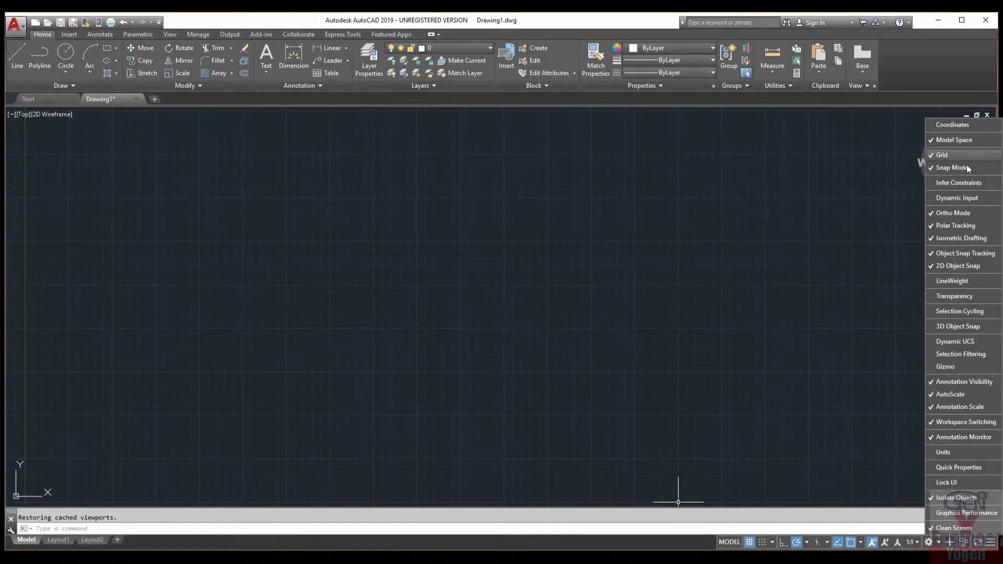
pyautogui.click(964, 199)
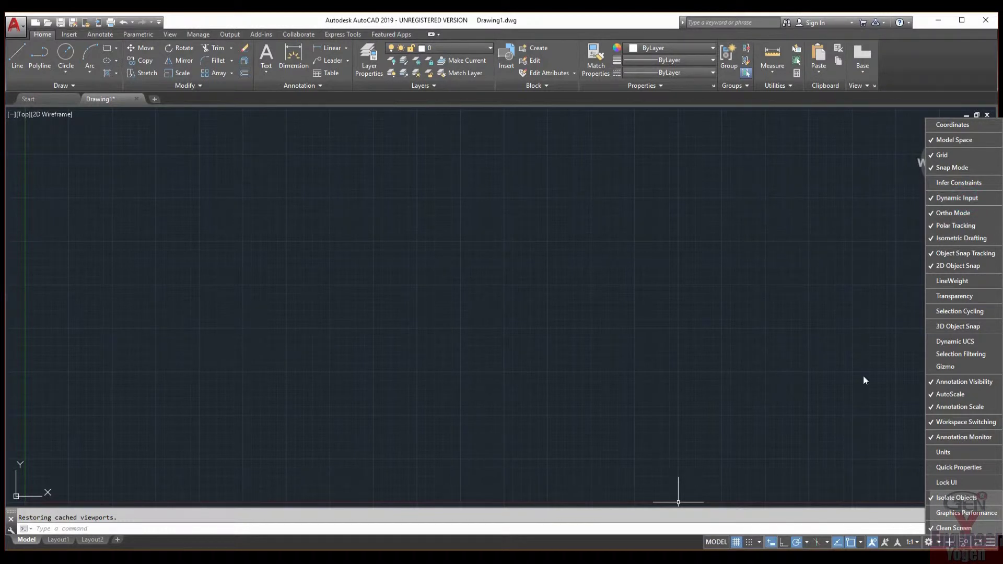
pyautogui.click(949, 283)
pyautogui.click(964, 297)
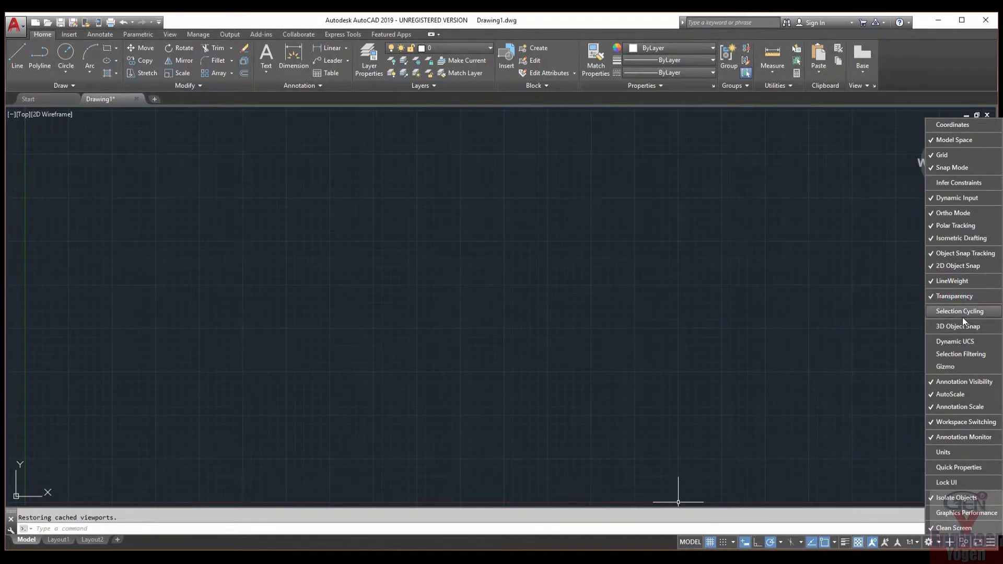
pyautogui.click(944, 452)
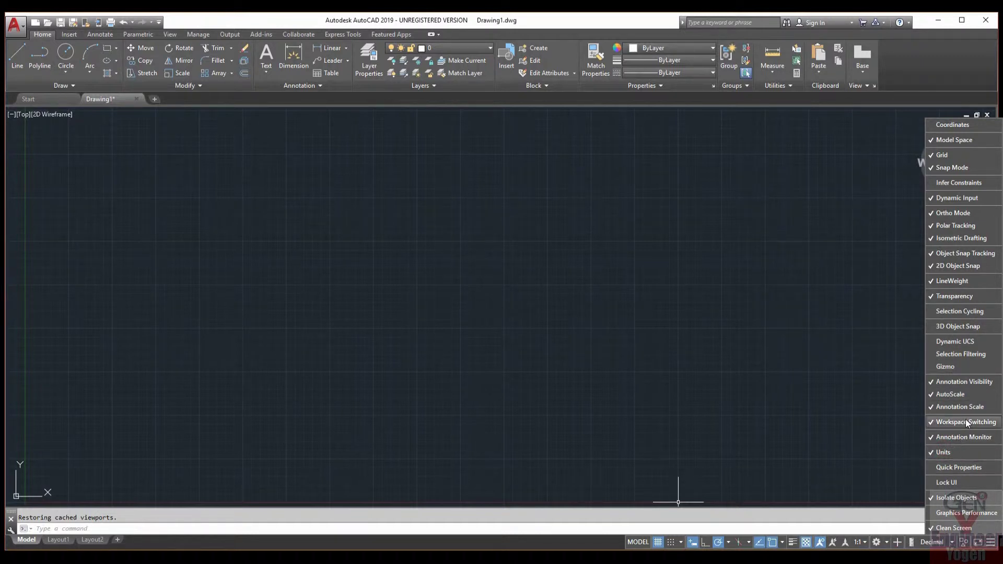
pyautogui.click(764, 430)
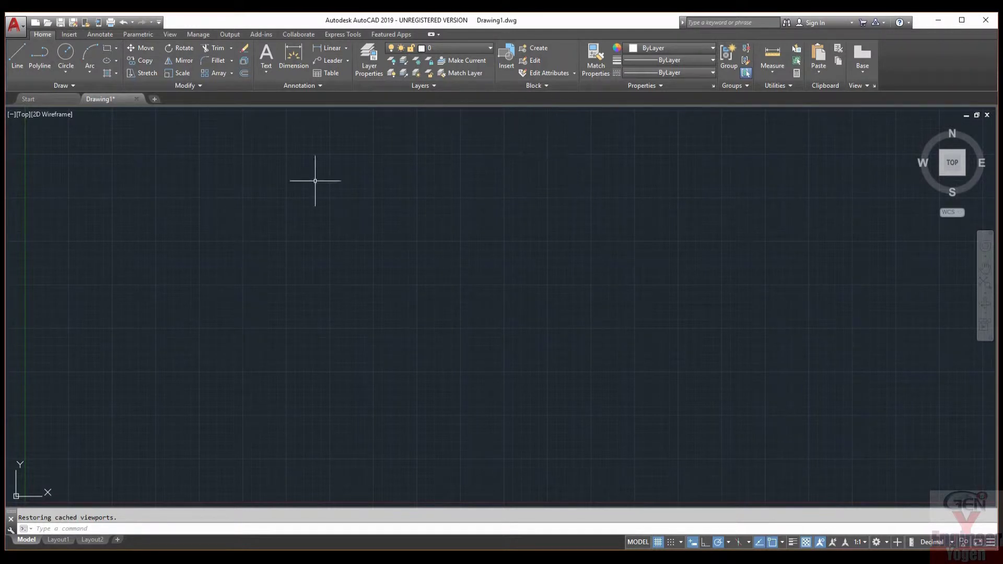
pyautogui.click(69, 34)
pyautogui.click(99, 35)
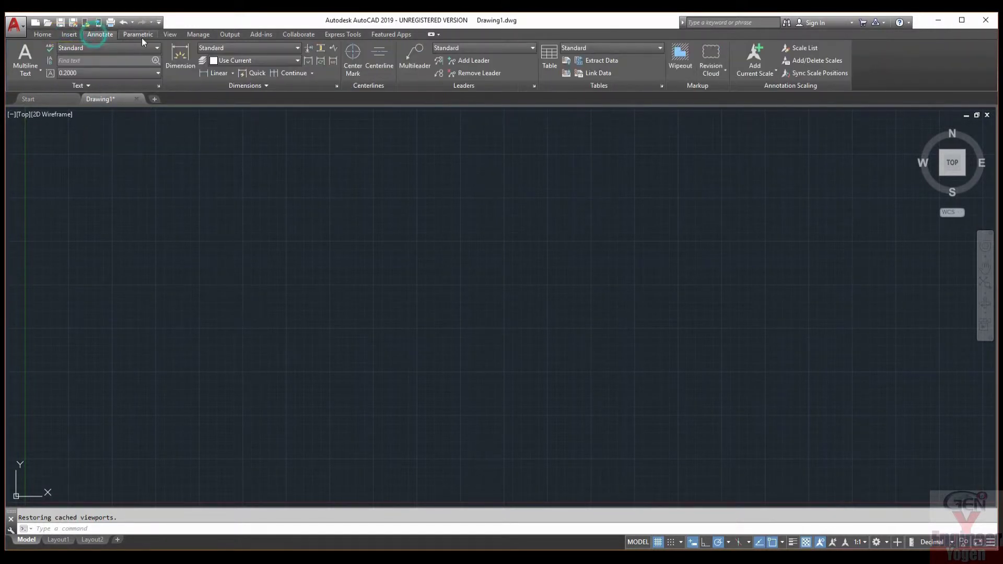
pyautogui.click(141, 35)
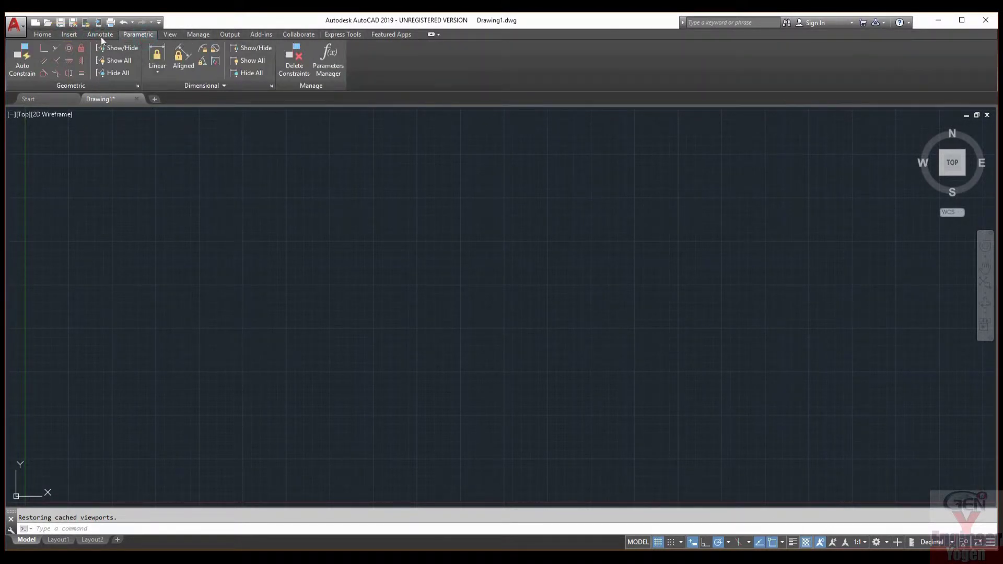
pyautogui.click(42, 35)
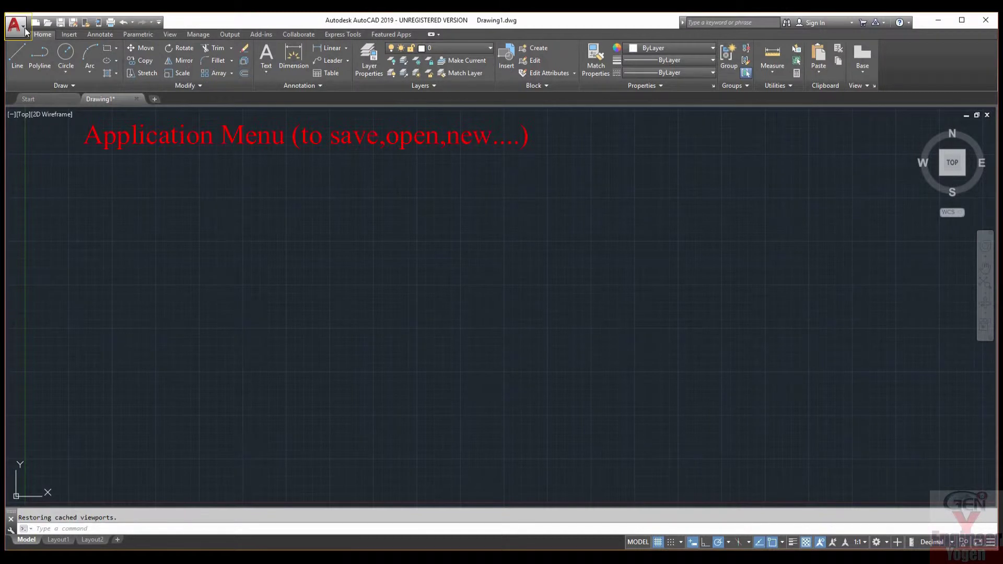
# - Start saving the drawing and create a new folder named Autocad Tutorial on the Desktop
pyautogui.click(24, 27)
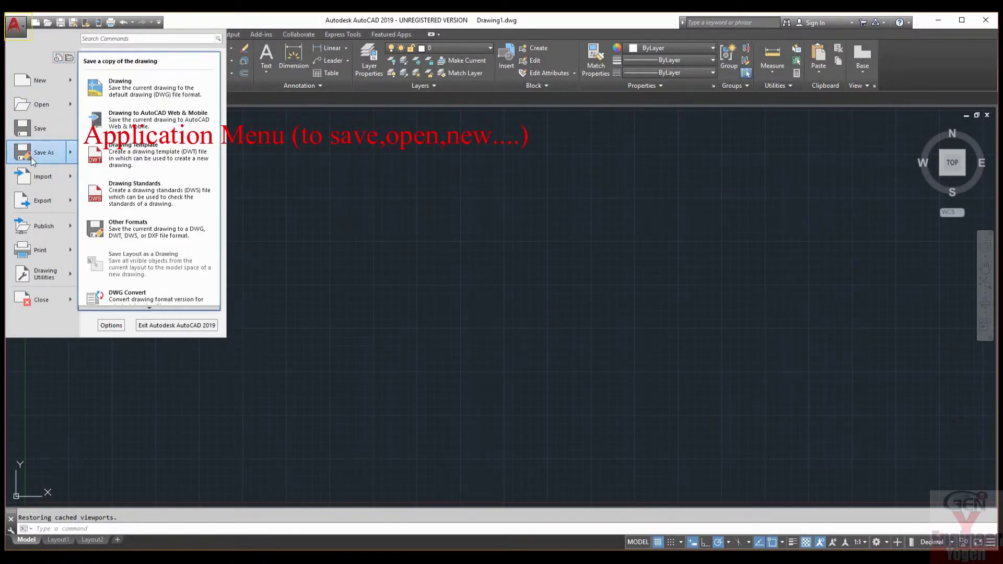
pyautogui.click(42, 130)
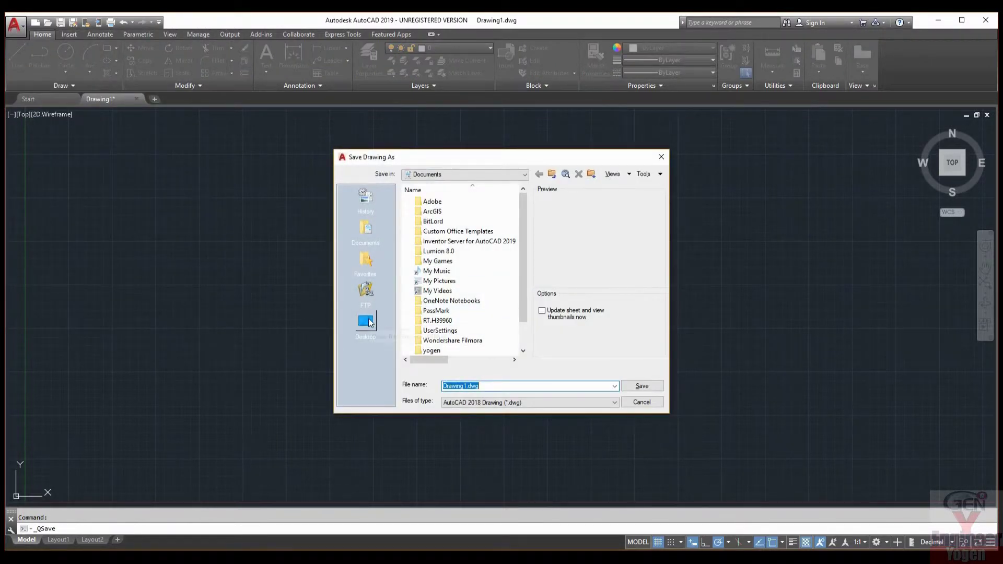
pyautogui.click(367, 322)
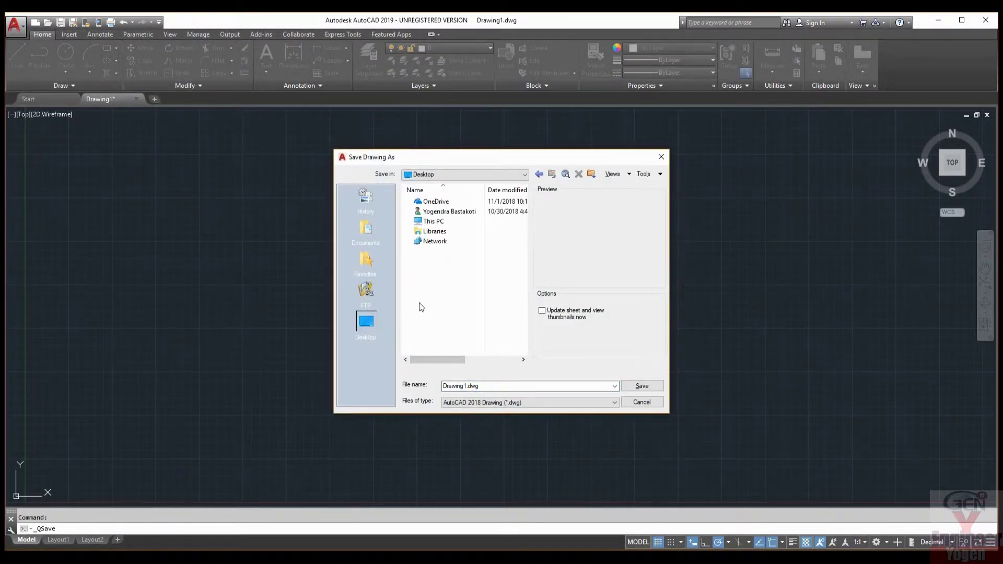
pyautogui.rightClick(430, 277)
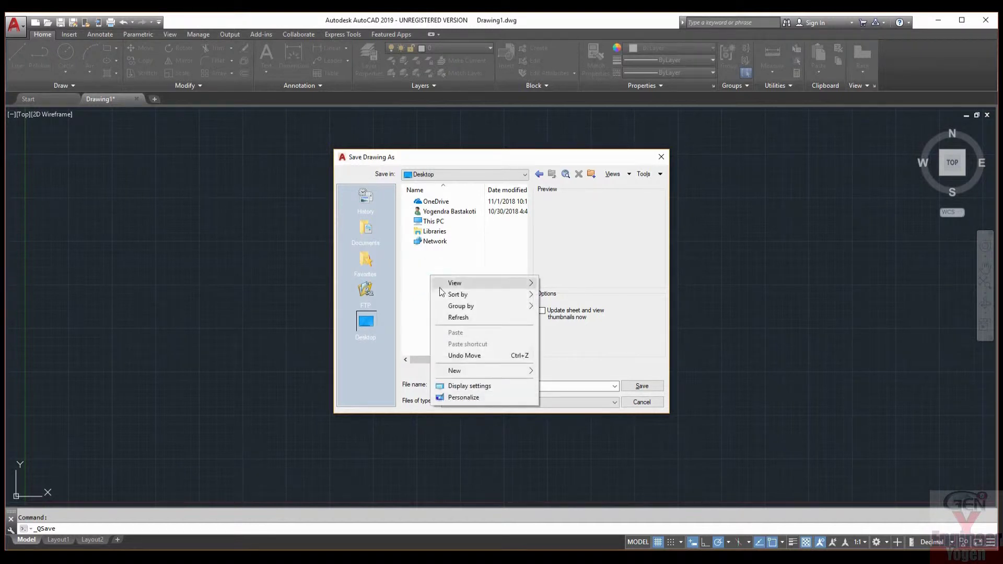
pyautogui.moveTo(486, 373)
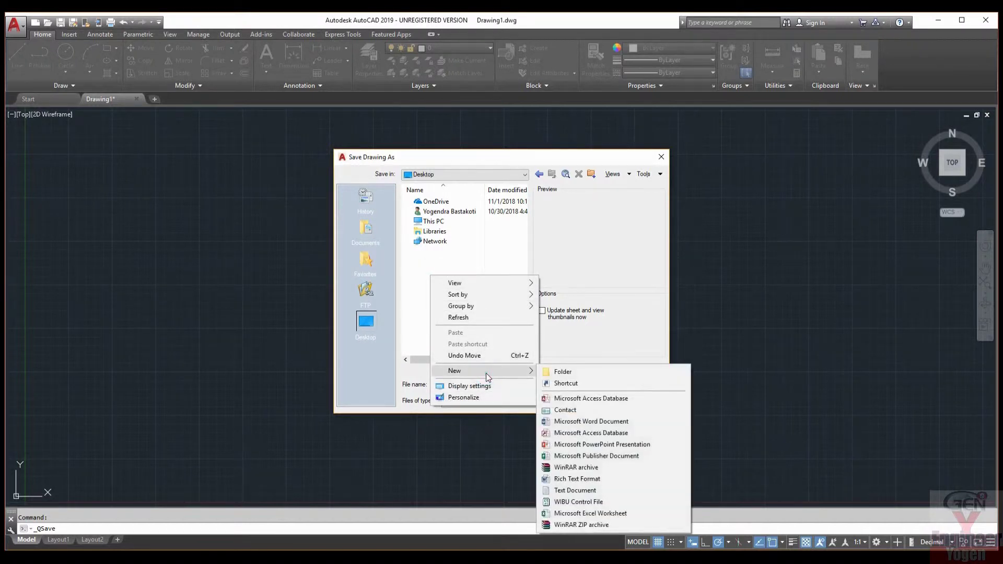
pyautogui.click(574, 372)
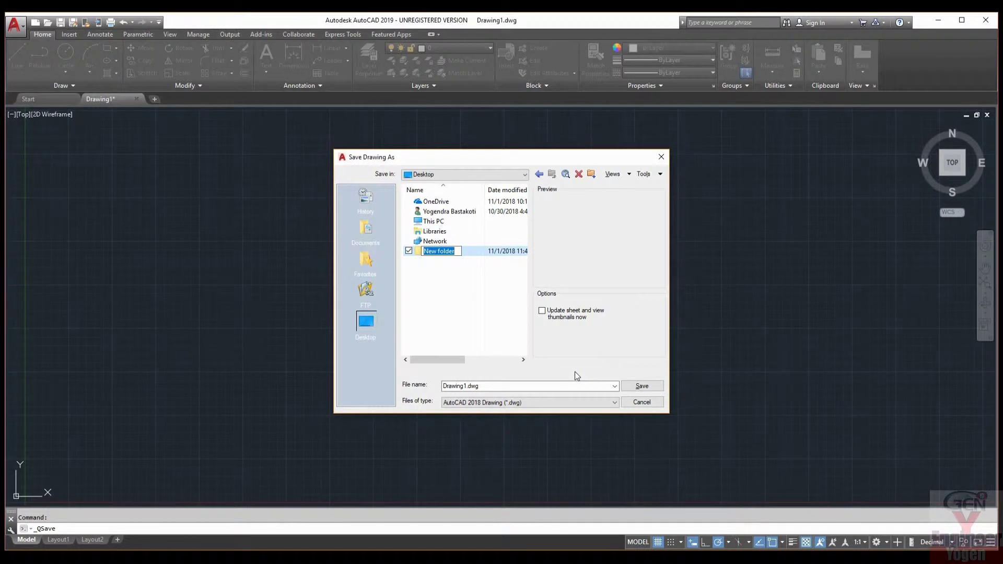
pyautogui.write('Autocad Tutorial')
# - Save the drawing in the Autocad Tutorial folder as 1st class, with the file type AutoCAD 2018 Drawing (*.dwg)
pyautogui.doubleClick(450, 253)
pyautogui.click(483, 387)
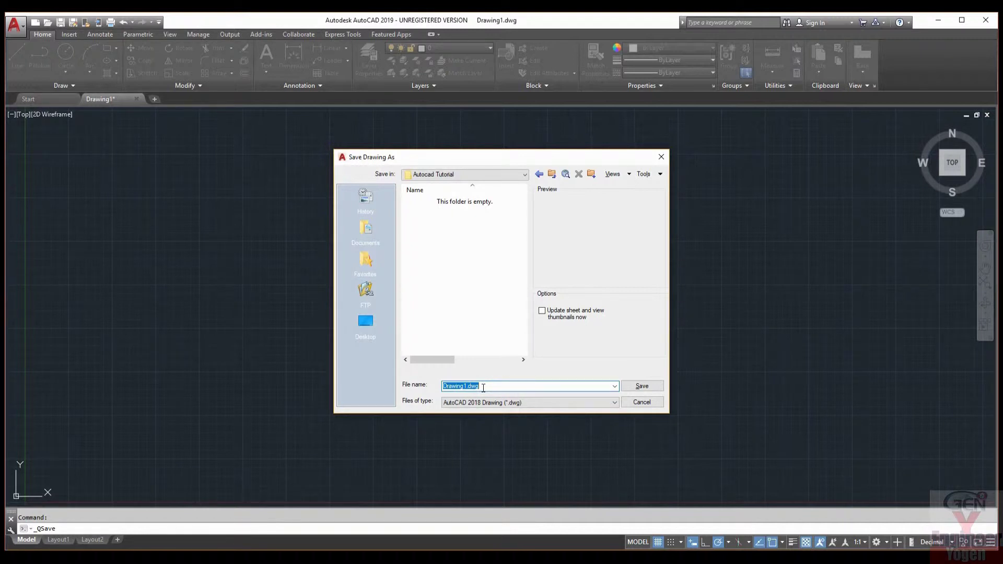
pyautogui.write('1st class')
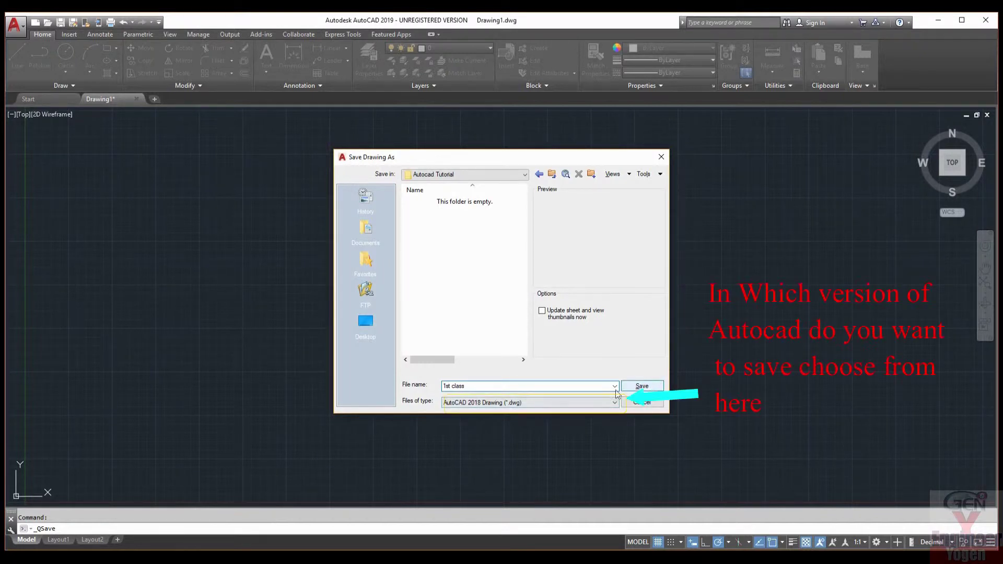
pyautogui.click(518, 403)
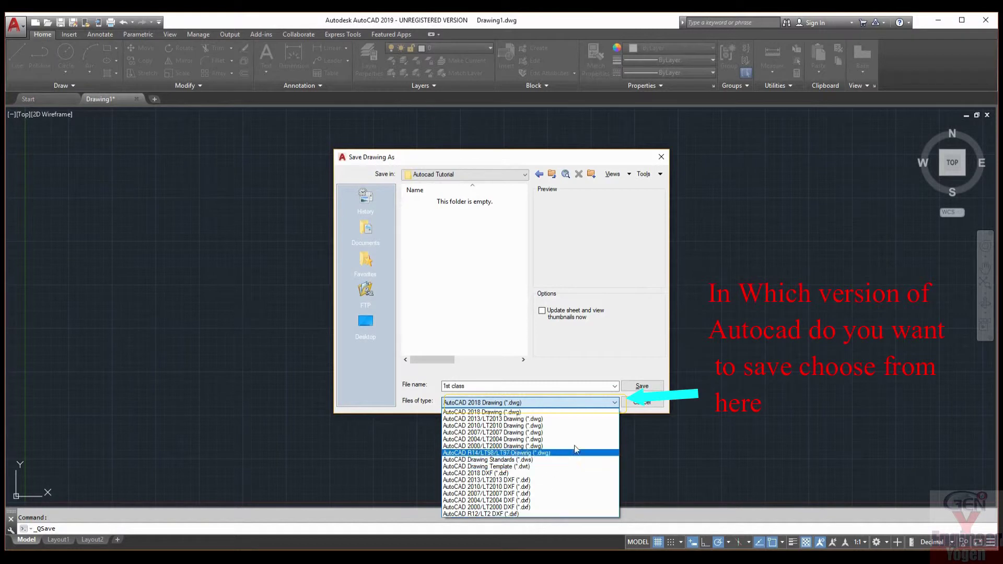
pyautogui.click(538, 433)
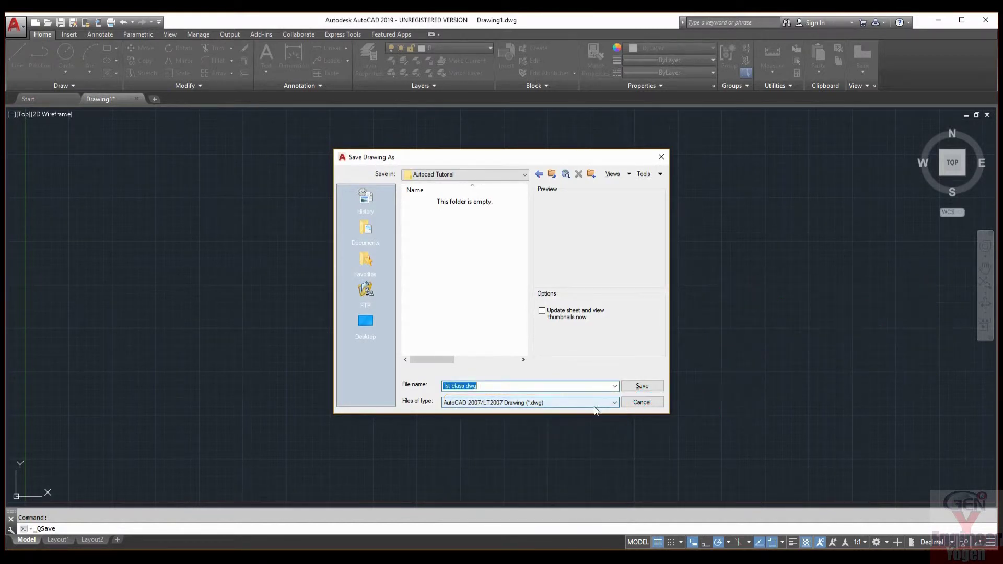
pyautogui.click(567, 403)
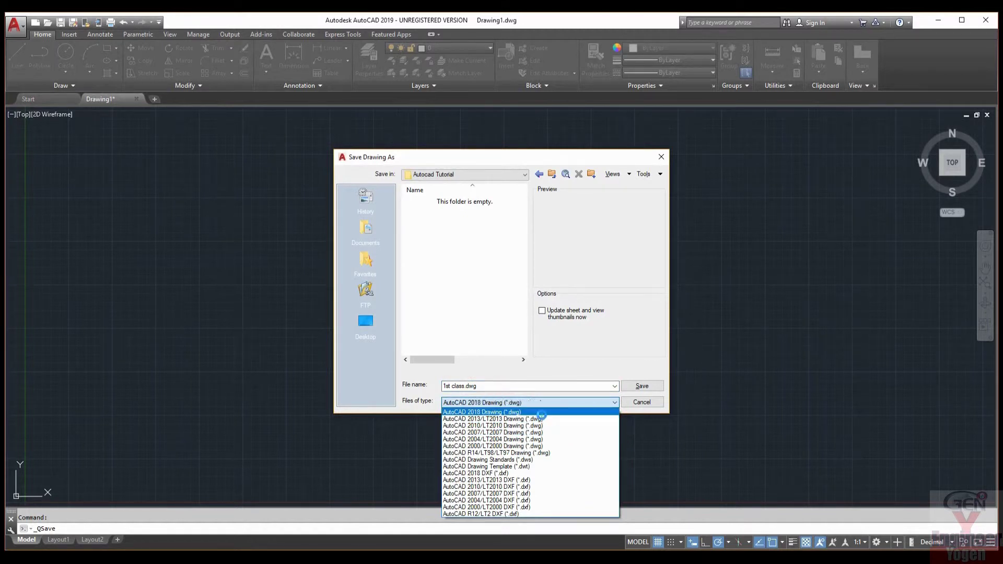
pyautogui.click(522, 412)
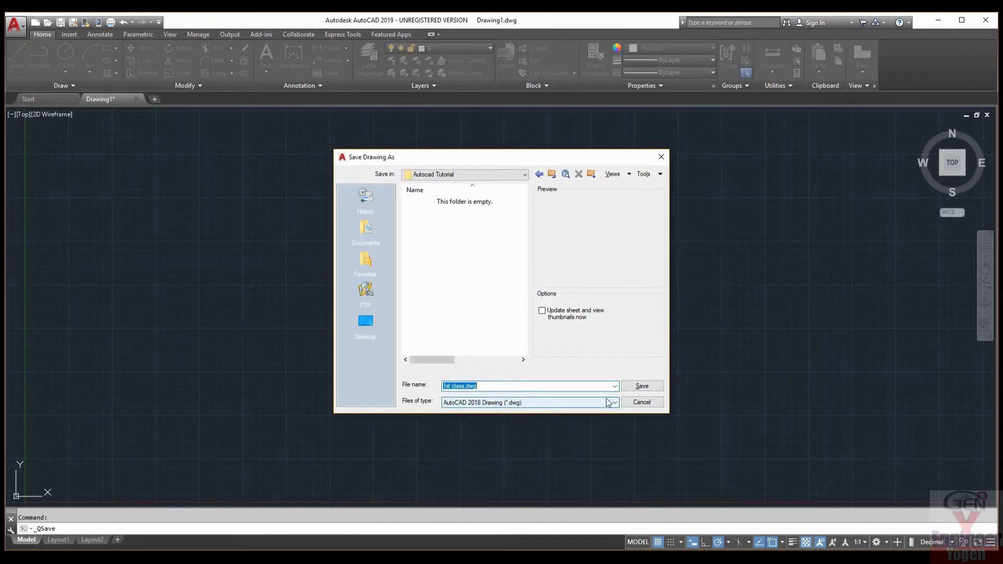
pyautogui.click(642, 387)
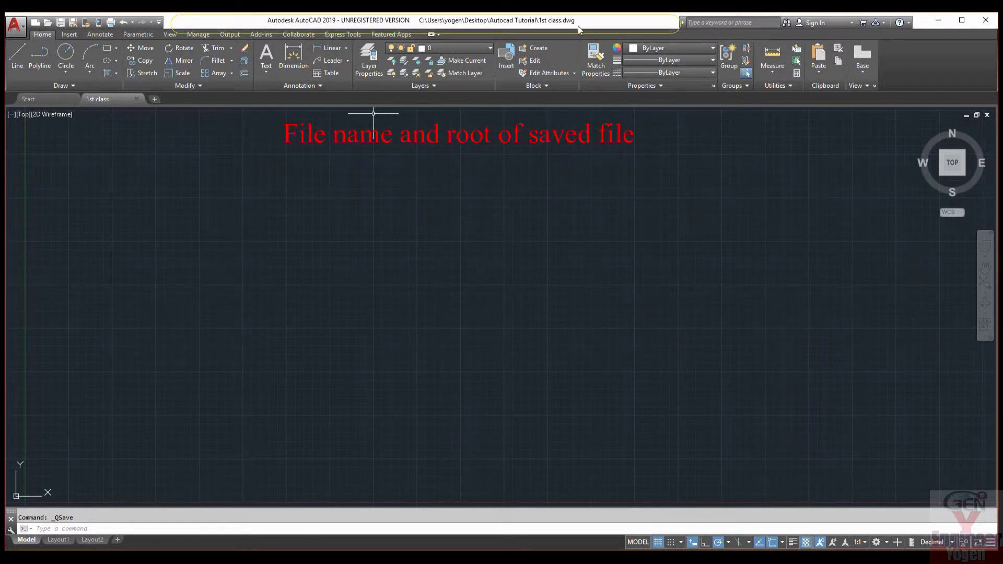
# - Add the Workspace selector to the Quick Access Toolbar
pyautogui.click(158, 23)
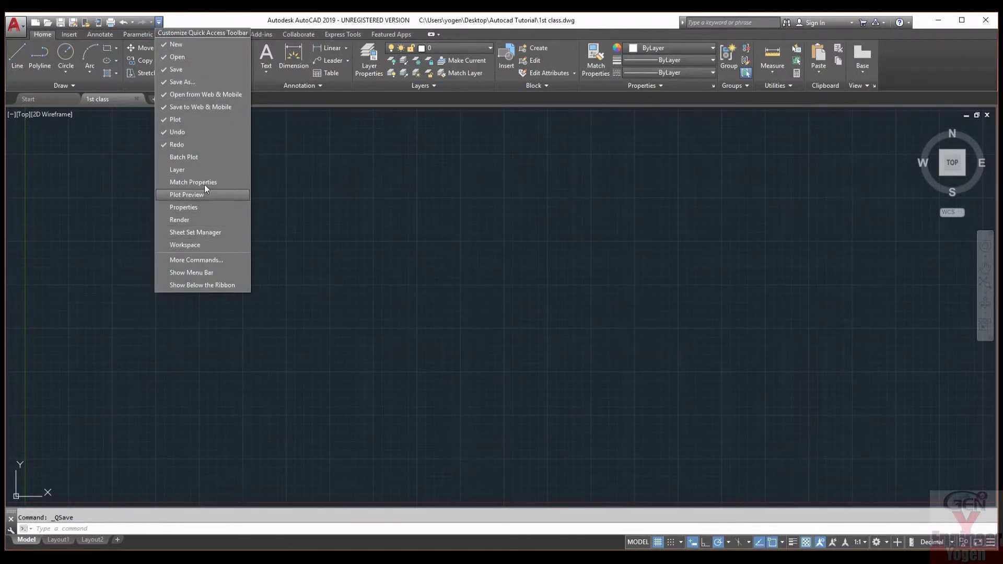
pyautogui.click(205, 244)
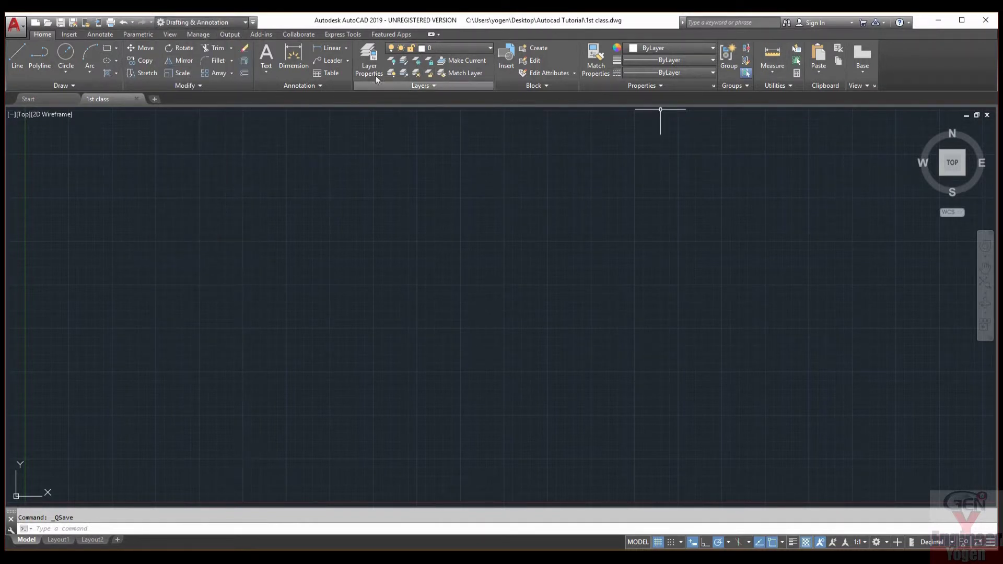
# - View the 3D Basics and 3D Modeling workspaces and return to the Drafting & Annotation workspace
pyautogui.click(245, 22)
pyautogui.click(212, 47)
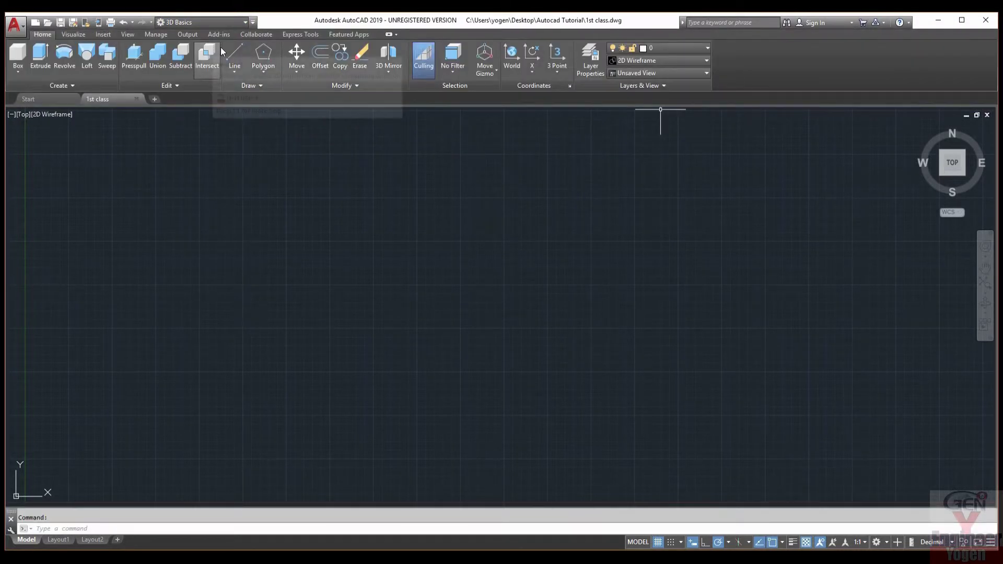
pyautogui.click(246, 22)
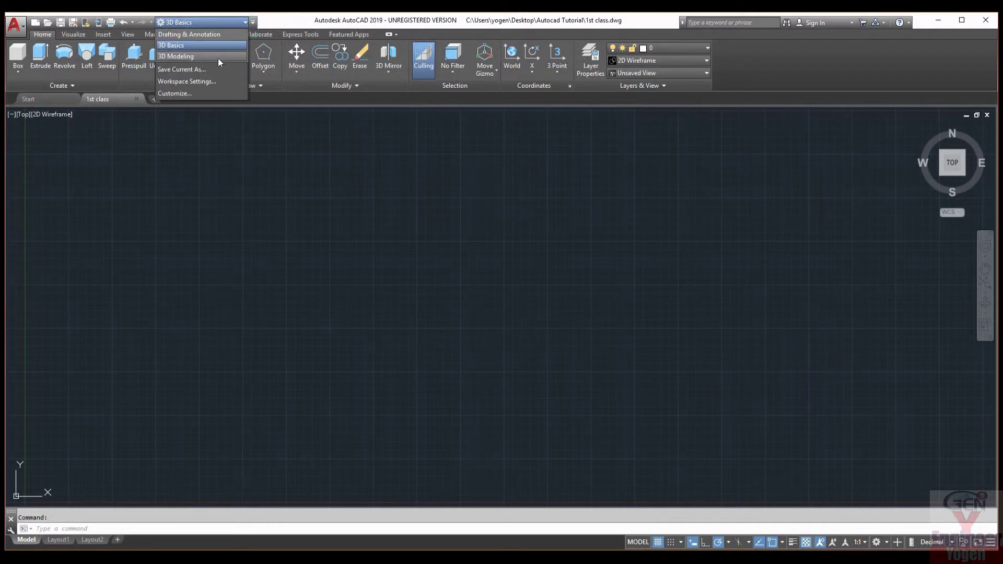
pyautogui.click(205, 57)
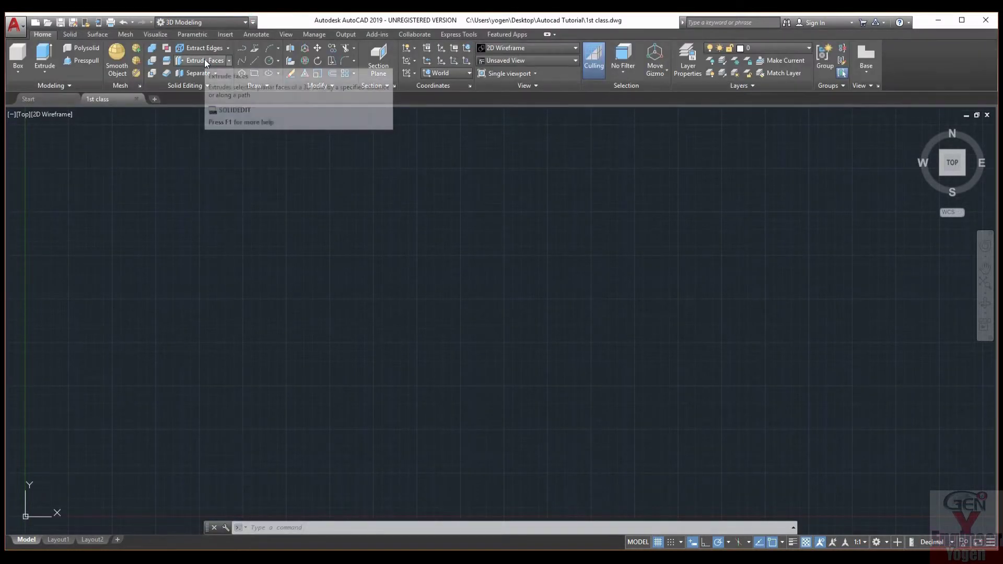
pyautogui.click(246, 23)
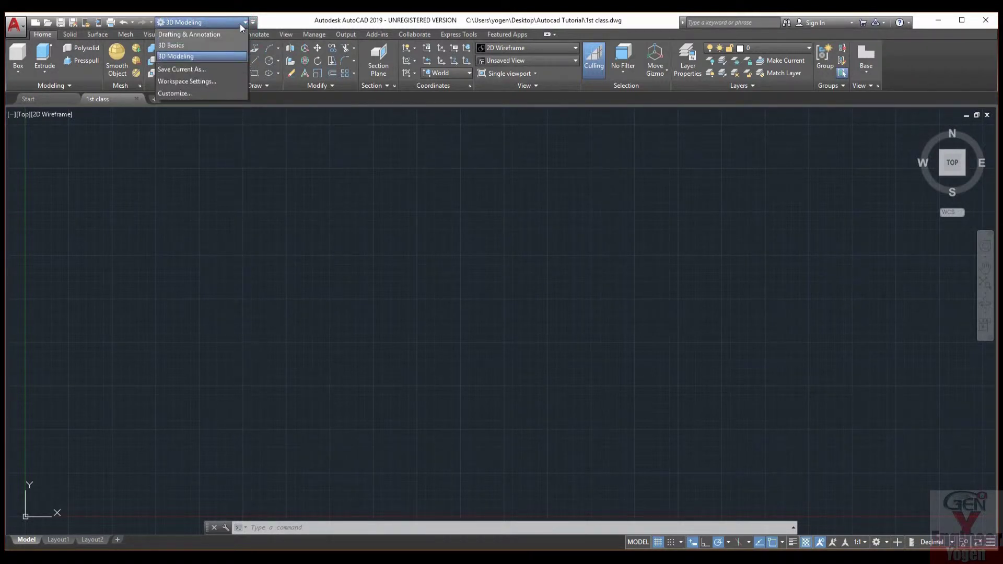
pyautogui.click(193, 34)
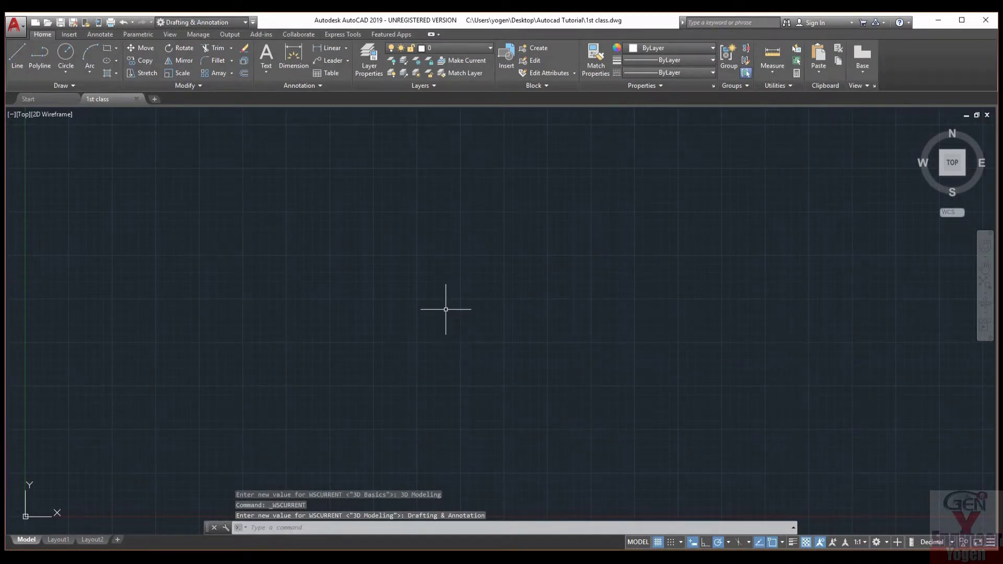
# - Hide the ViewCube, the navigation bar and the UCS icon using the viewport tools
pyautogui.click(173, 34)
pyautogui.click(37, 58)
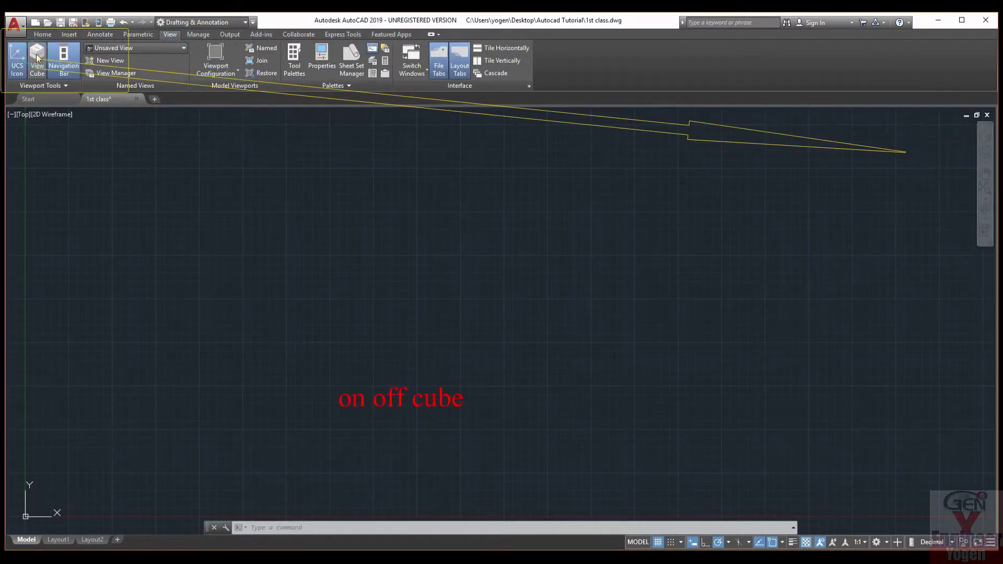
pyautogui.click(64, 62)
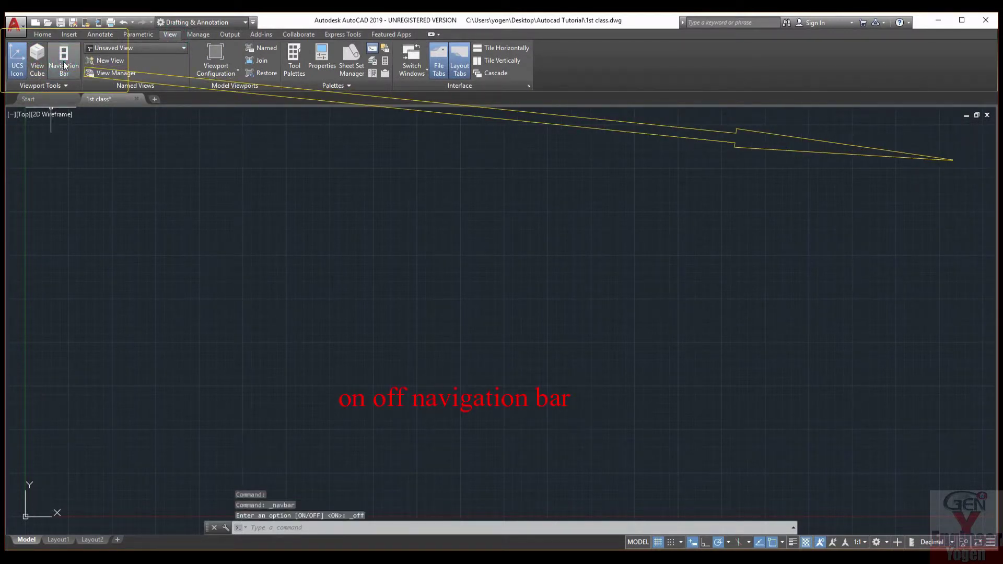
pyautogui.click(22, 60)
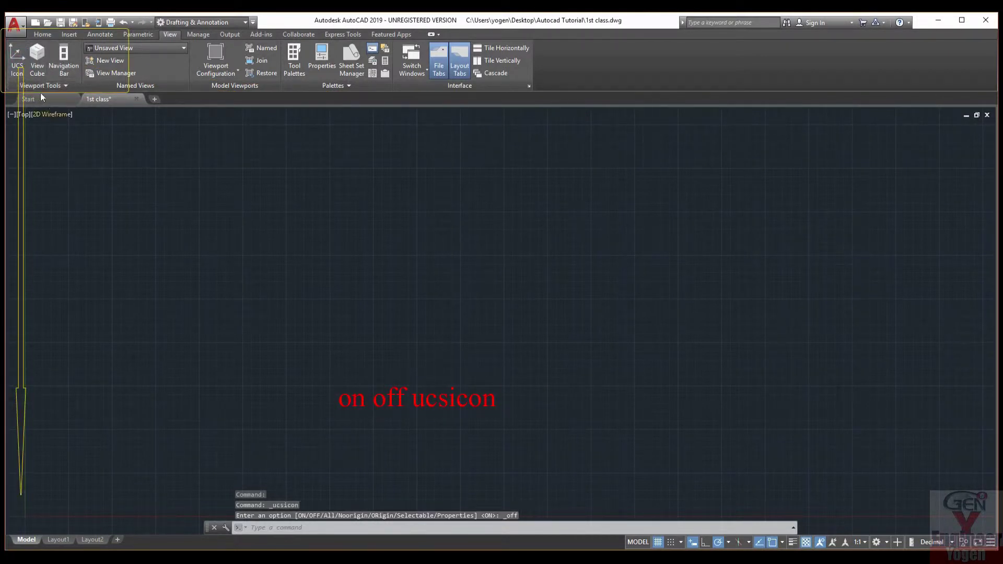
# - Show the UCS icon, the ViewCube and the navigation bar again
pyautogui.click(17, 59)
pyautogui.click(37, 58)
pyautogui.click(61, 59)
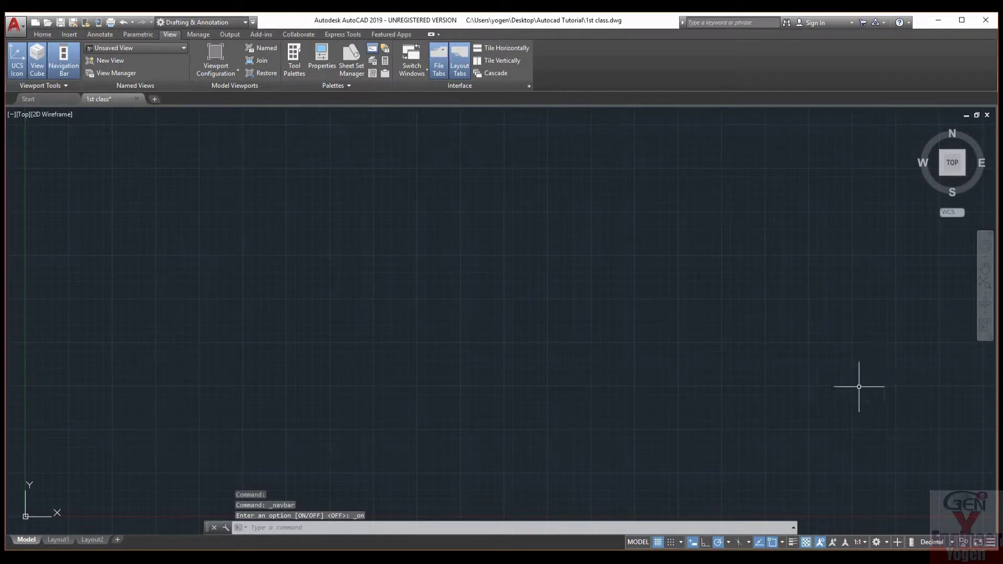
# - Close the navigation bar and set the ViewCube to OFF with the CUBE command
pyautogui.click(991, 234)
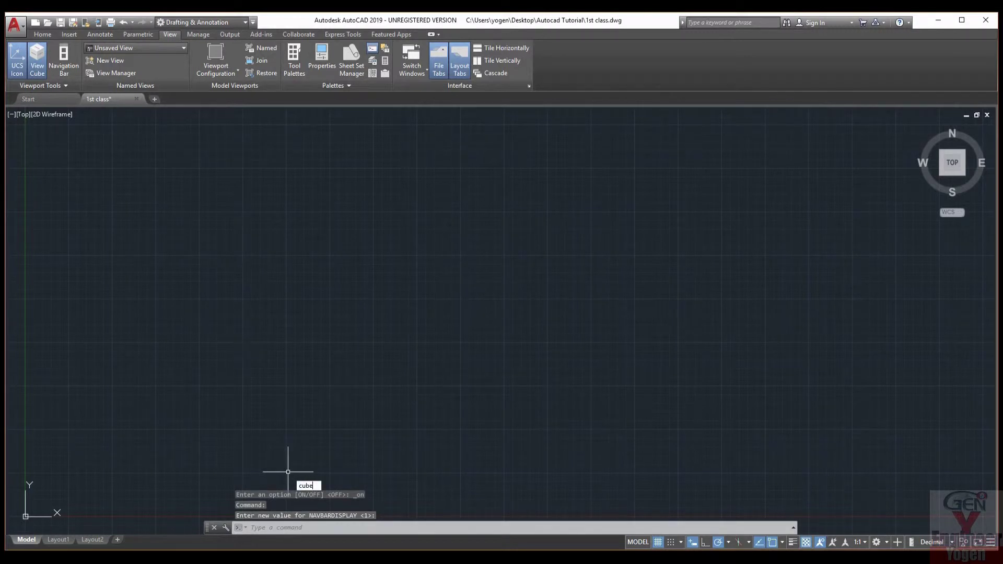
pyautogui.press('Return')
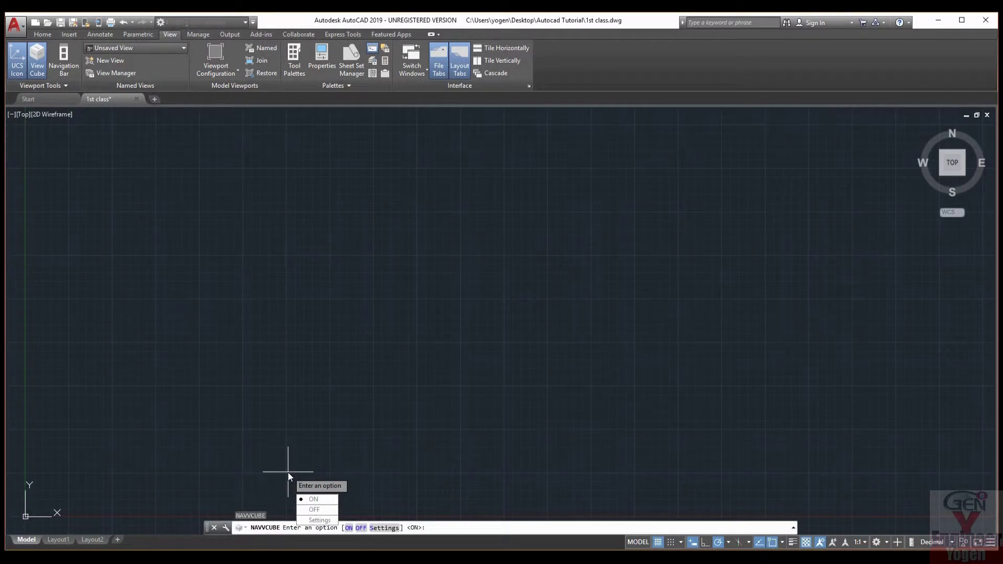
pyautogui.press('Down')
pyautogui.press('Return')
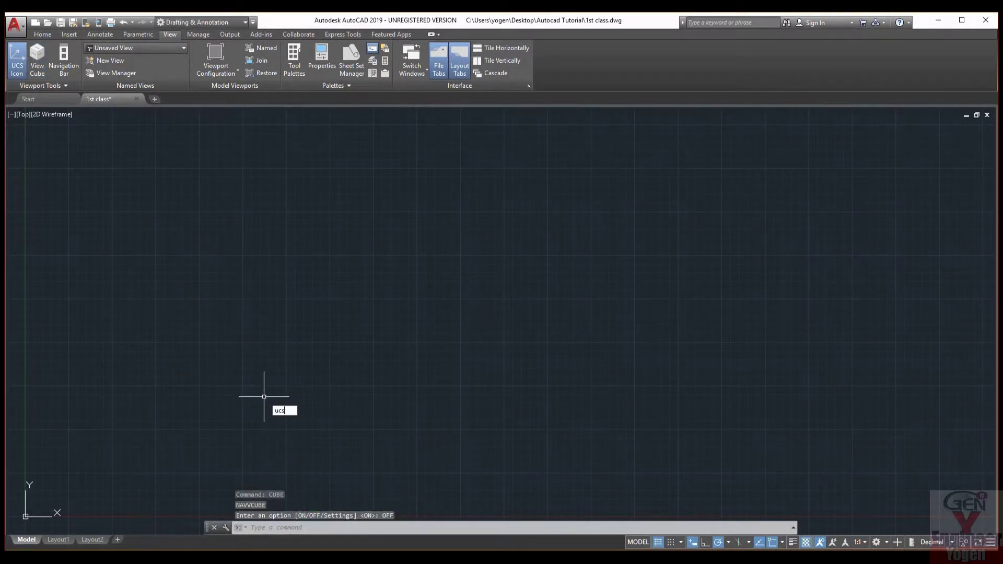
# - Set the UCS icon to OFF with the UCSICON command and switch it back on
pyautogui.write('UCSICON')
pyautogui.press('Return')
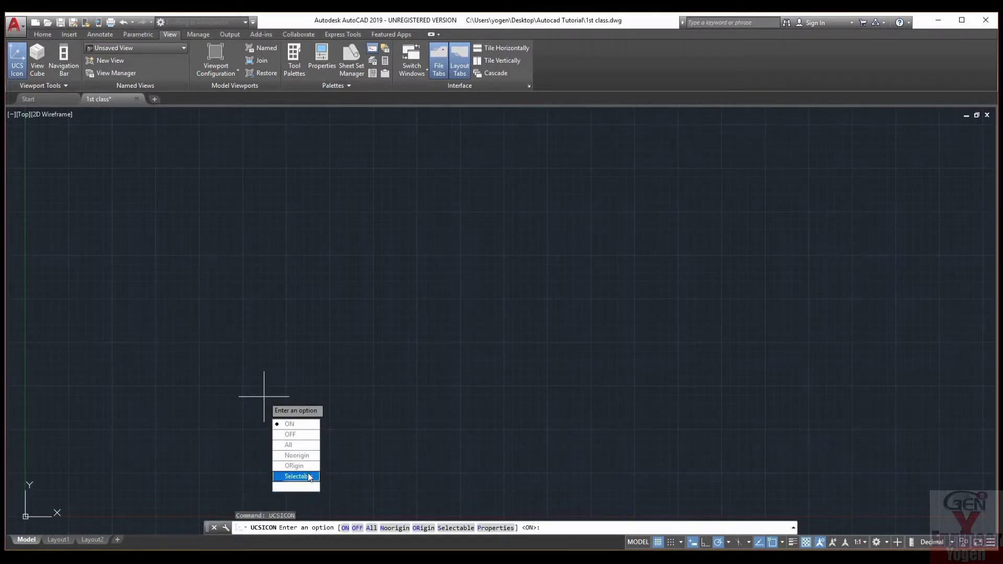
pyautogui.write('OFF')
pyautogui.press('Return')
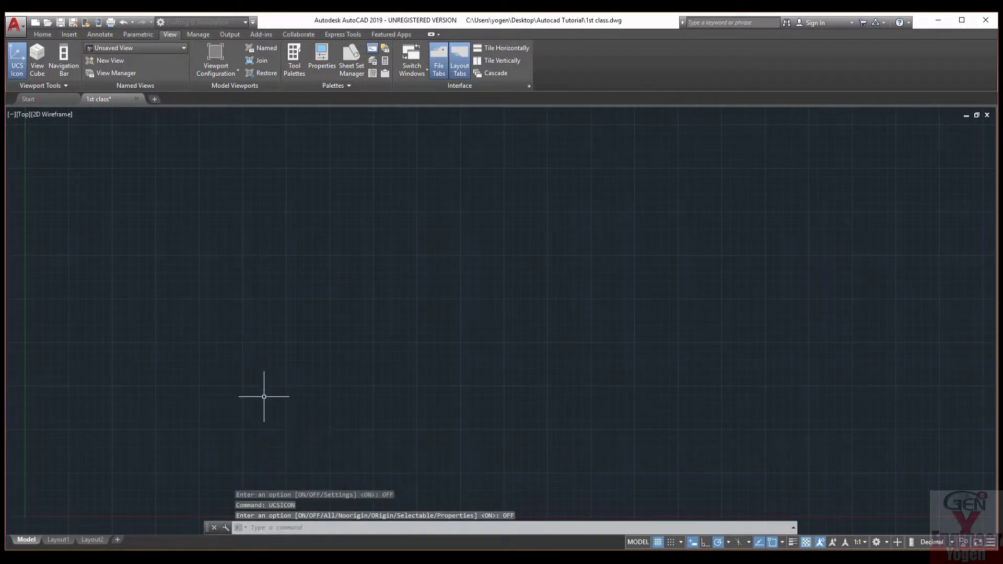
pyautogui.click(17, 61)
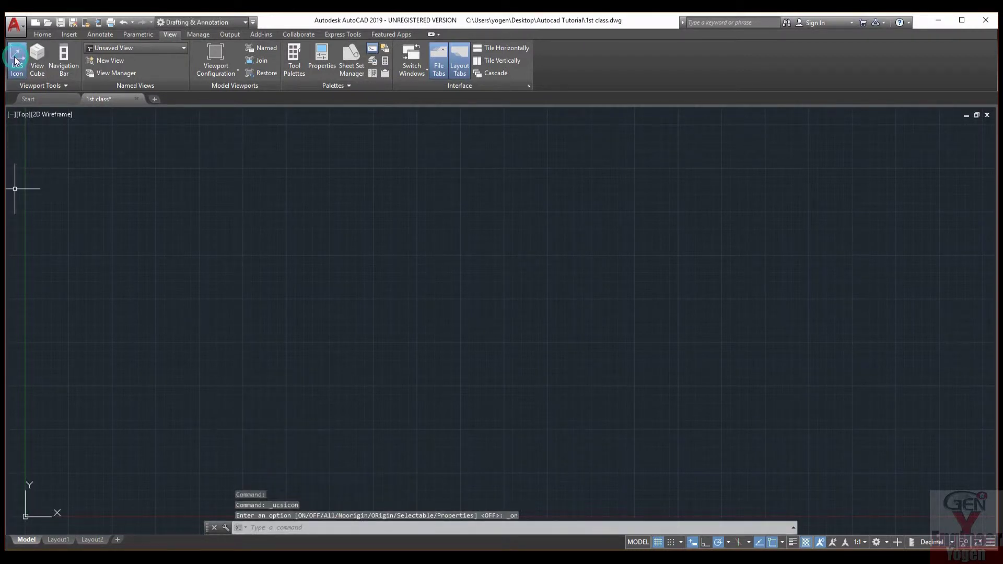
# - Close the ribbon with the RIBBONCLOSE command to get a classic window
pyautogui.click(43, 34)
pyautogui.press('Escape')
pyautogui.write('r')
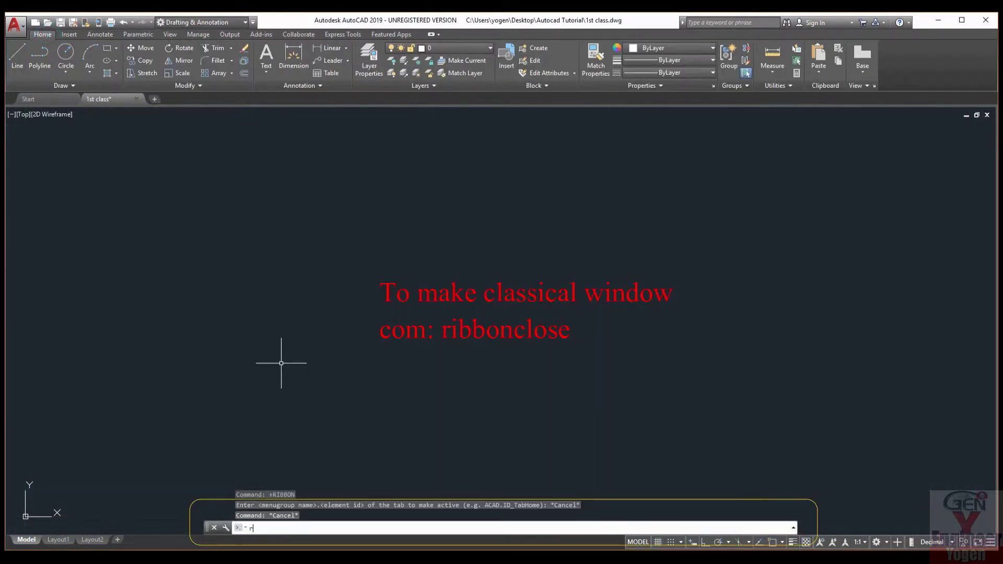
pyautogui.write('ibb')
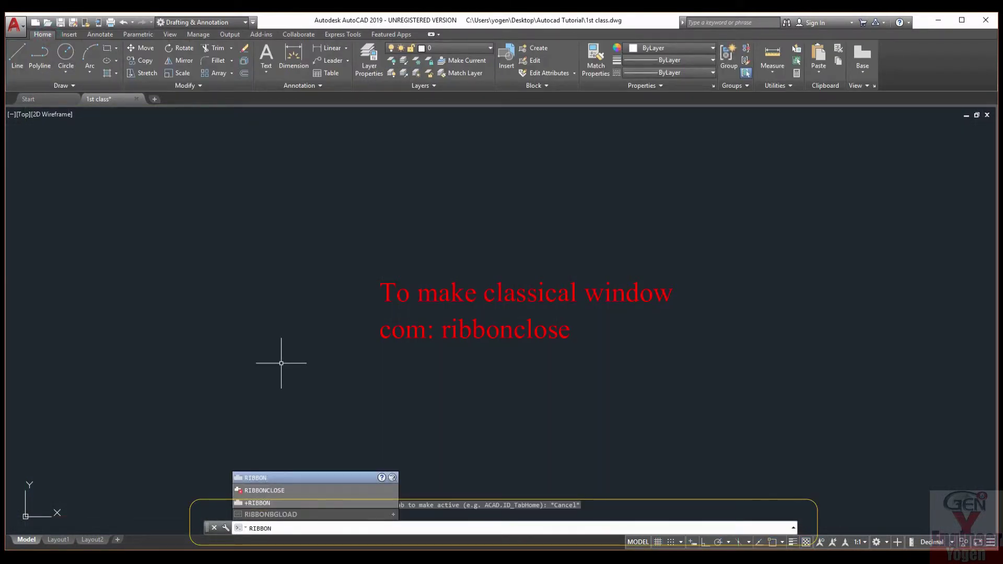
pyautogui.click(291, 489)
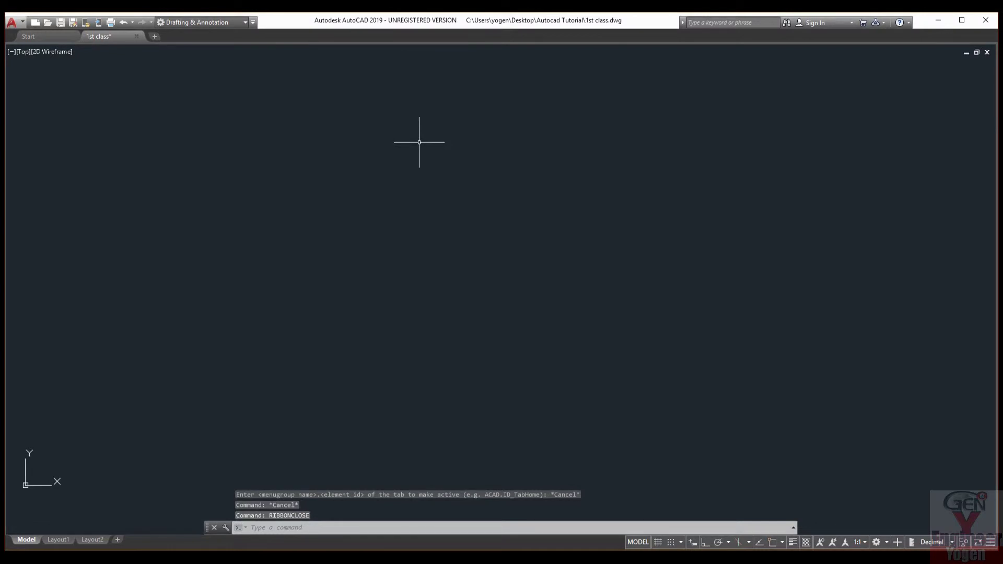
# - Show the menu bar and look through its menus, including Tools, Dimension, Modify and Parametric
pyautogui.click(253, 23)
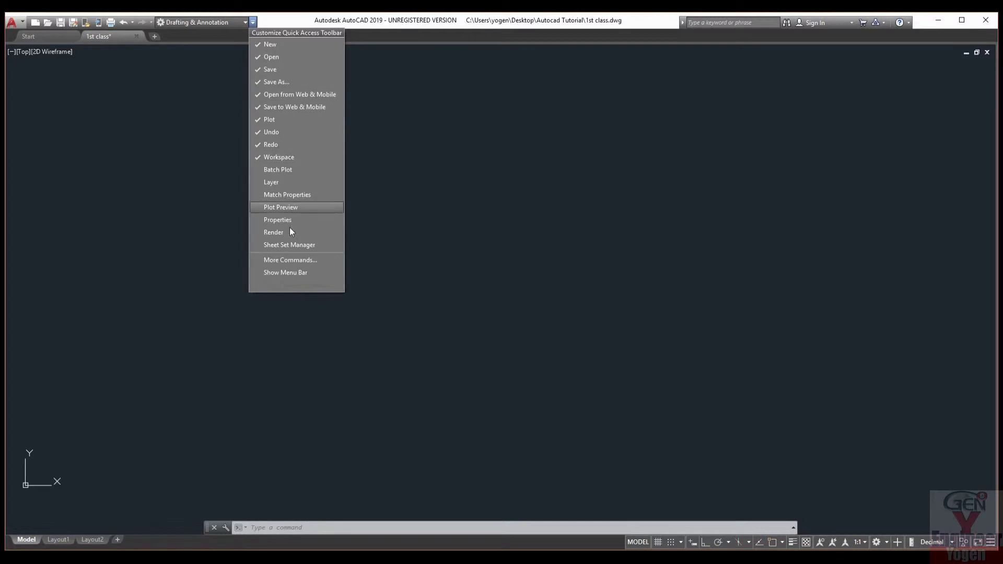
pyautogui.click(295, 272)
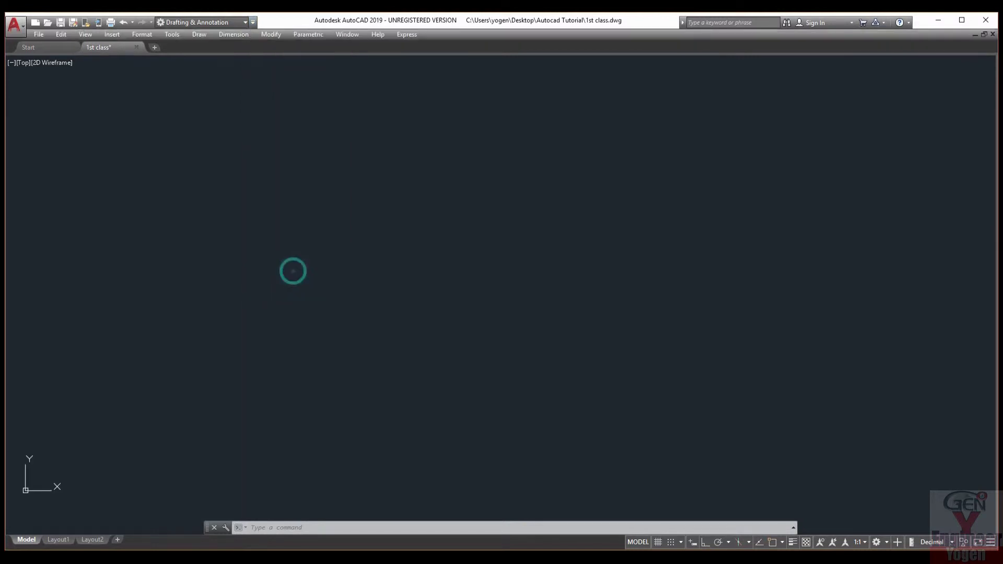
pyautogui.click(39, 35)
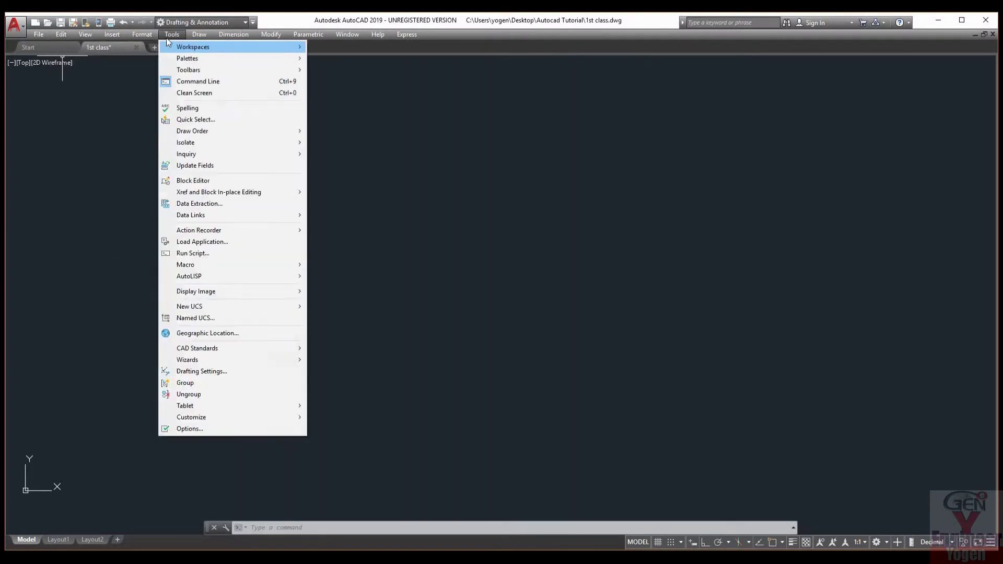
pyautogui.moveTo(206, 41)
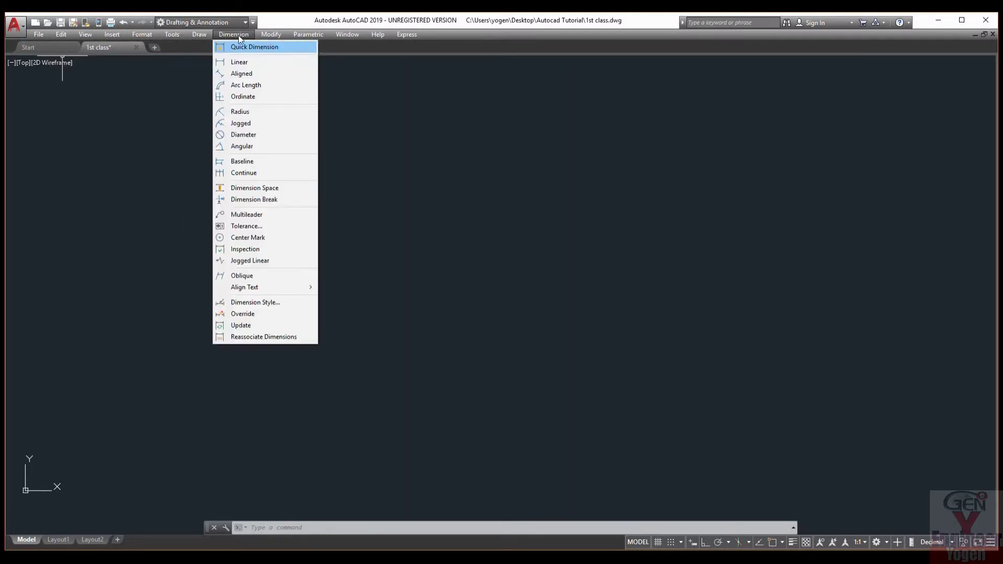
pyautogui.moveTo(304, 39)
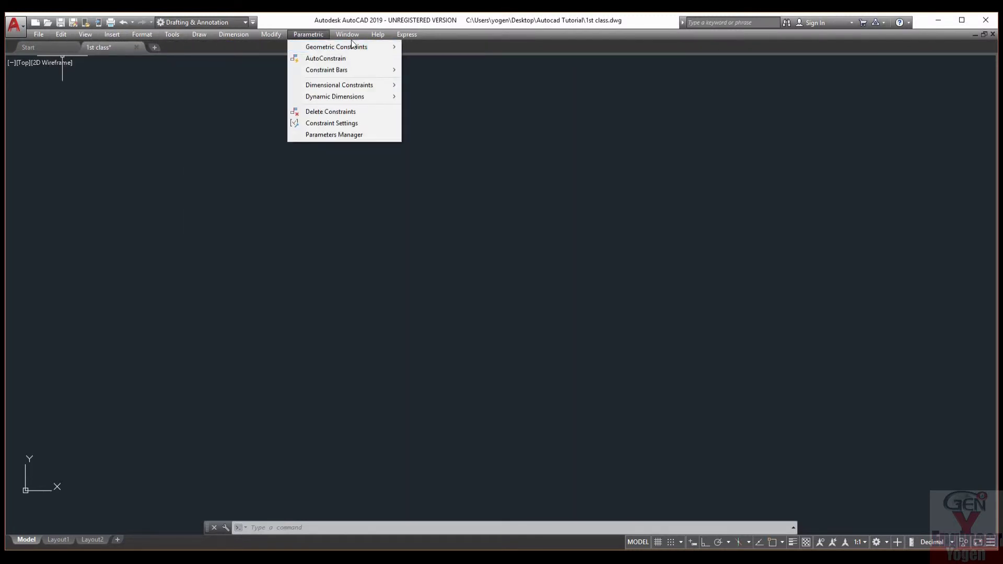
pyautogui.moveTo(359, 40)
pyautogui.moveTo(272, 35)
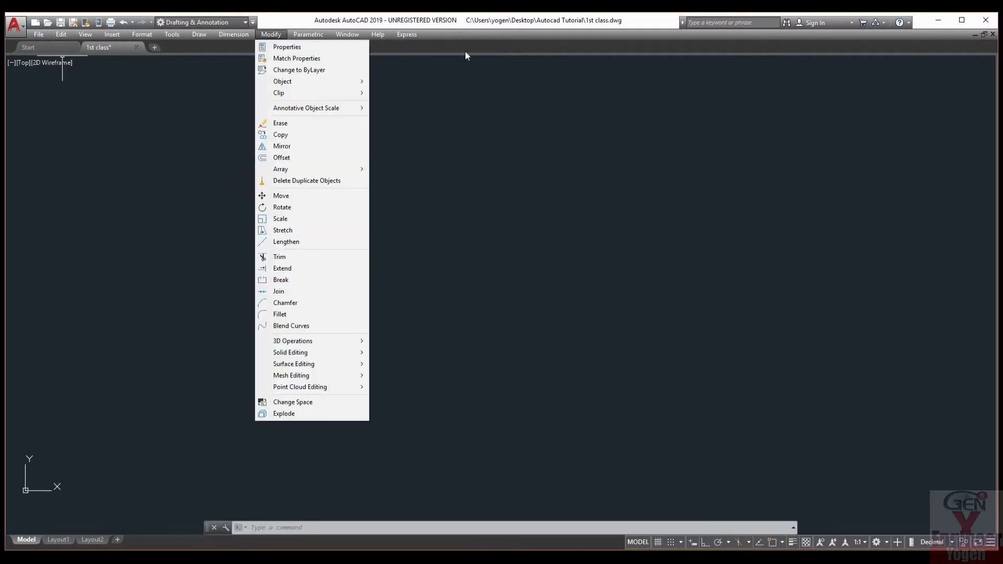
# - Show the Draw and Modify toolbars from the AutoCAD toolbar list
pyautogui.moveTo(171, 37)
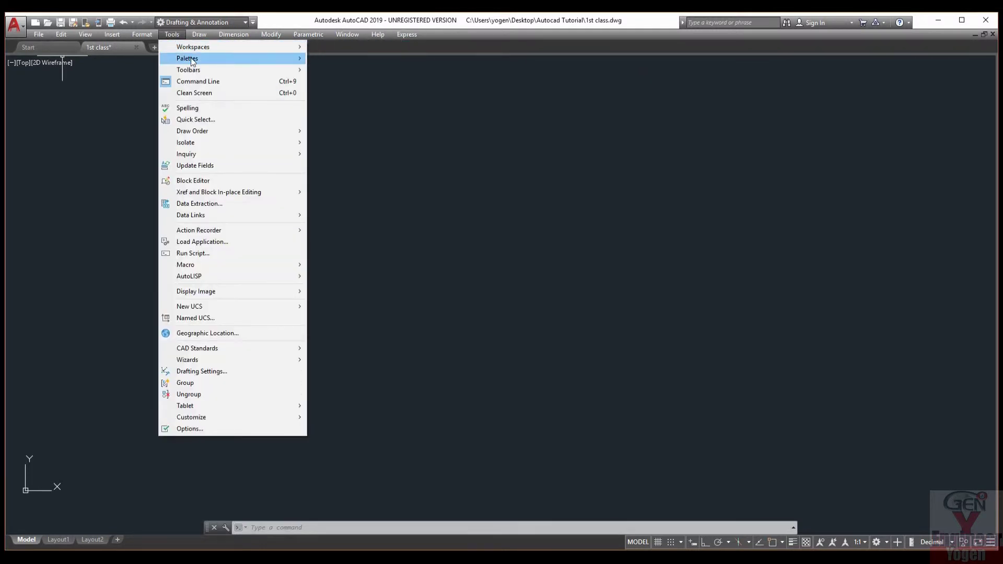
pyautogui.moveTo(208, 75)
pyautogui.moveTo(335, 70)
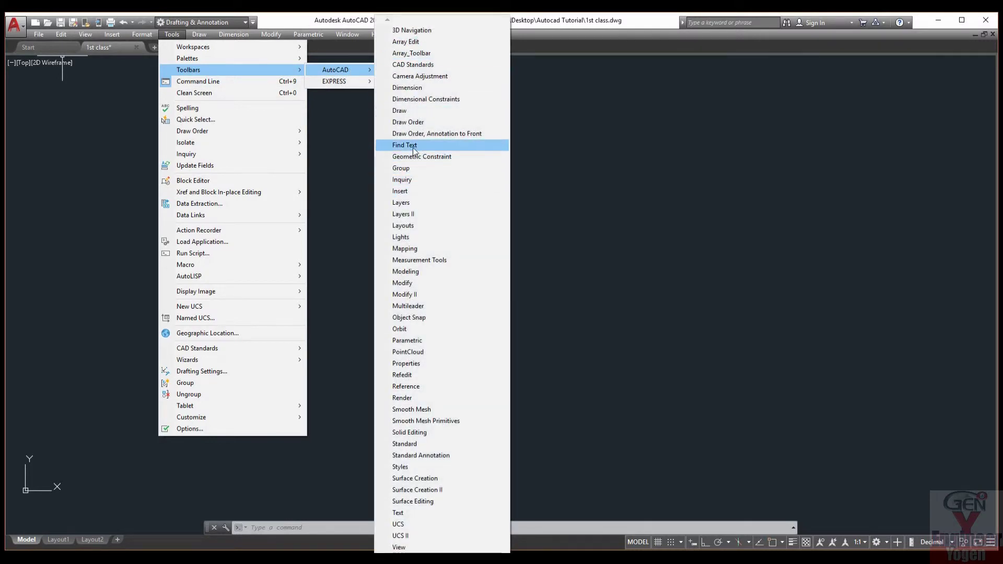
pyautogui.click(417, 116)
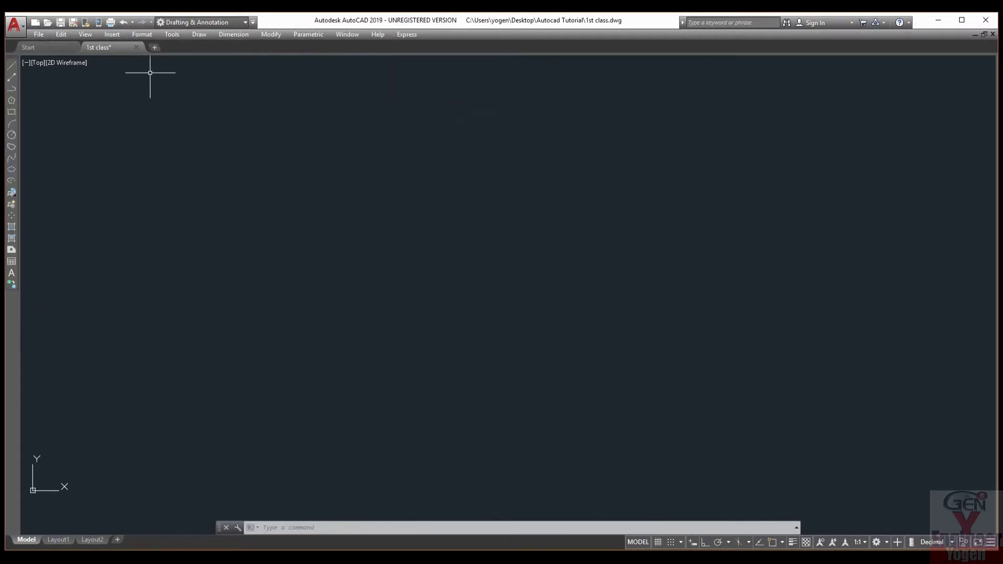
pyautogui.click(171, 34)
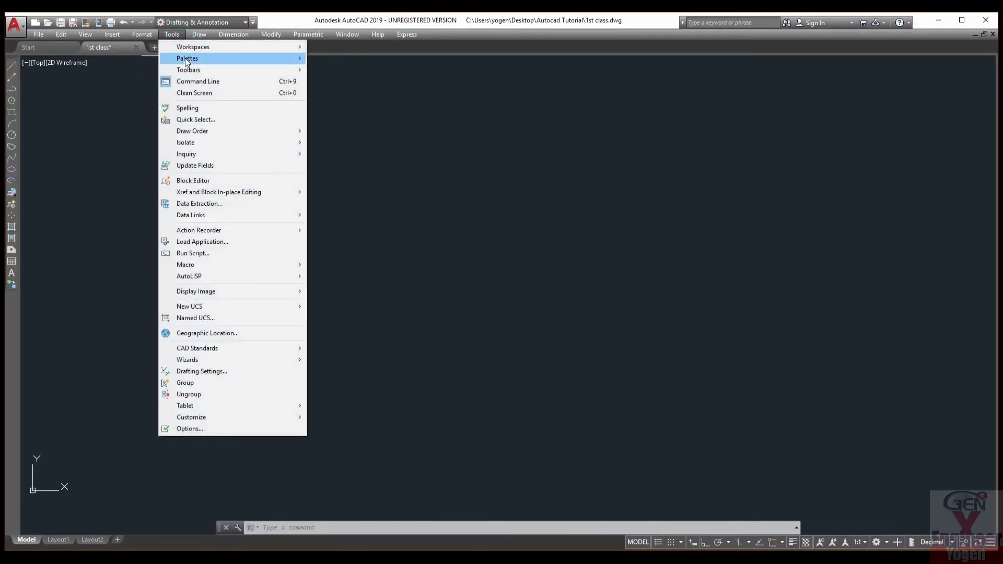
pyautogui.moveTo(339, 71)
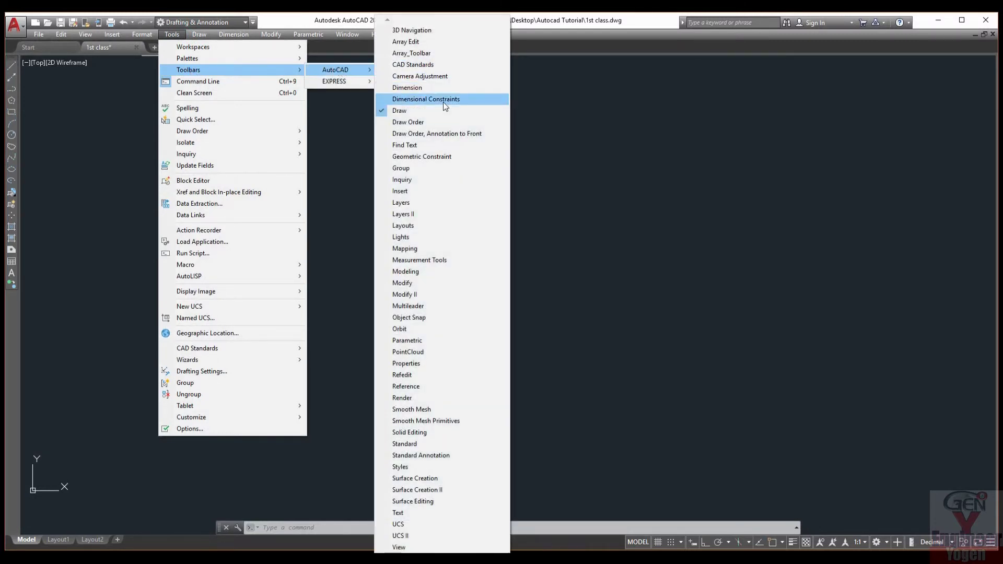
pyautogui.click(438, 283)
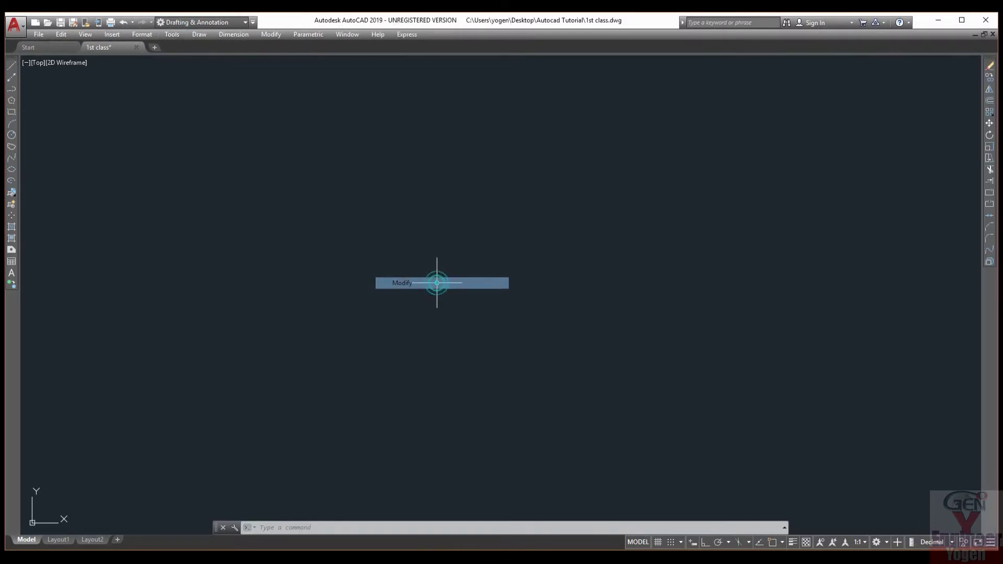
# - Add the Layers toolbar to the classic window
pyautogui.rightClick(8, 311)
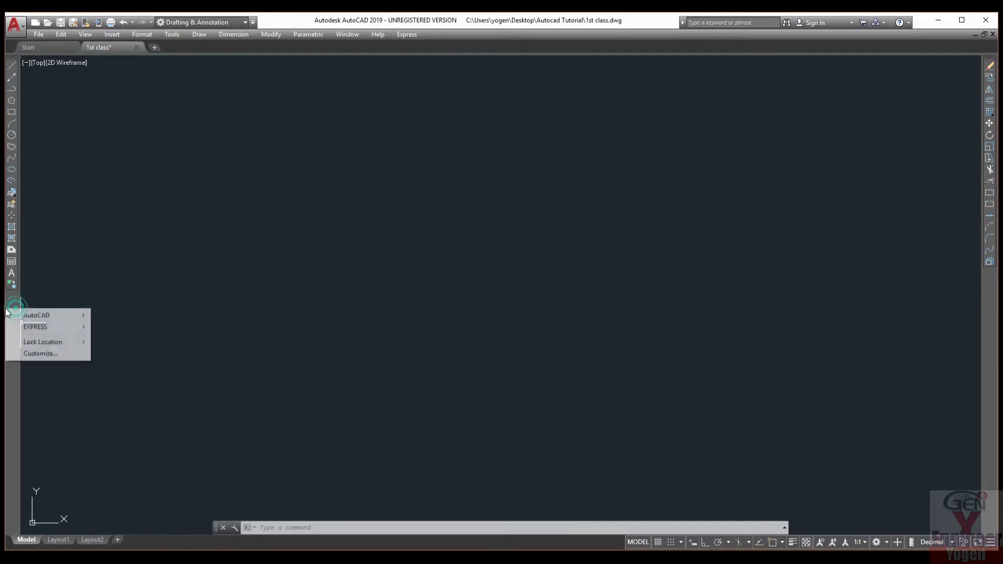
pyautogui.moveTo(33, 319)
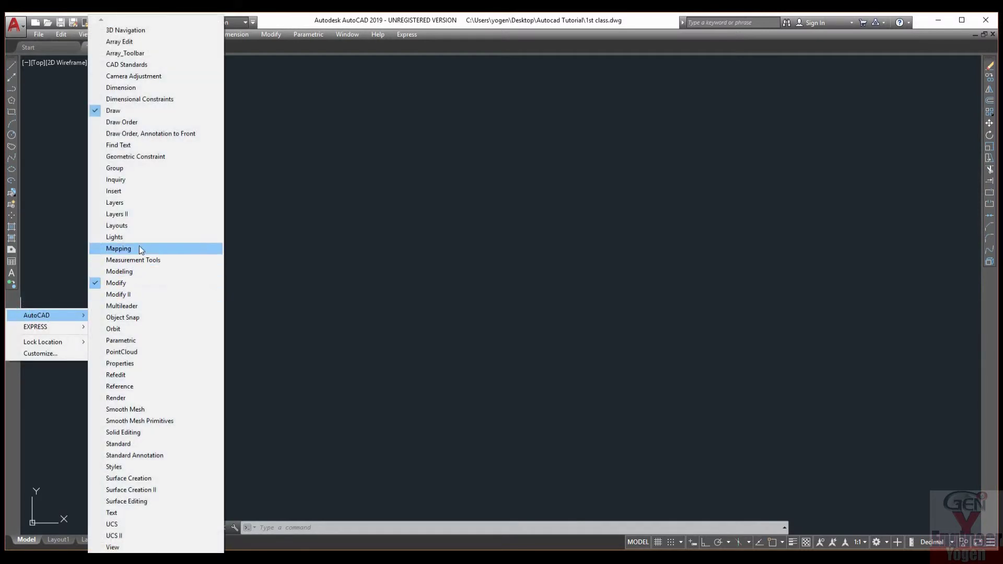
pyautogui.click(143, 202)
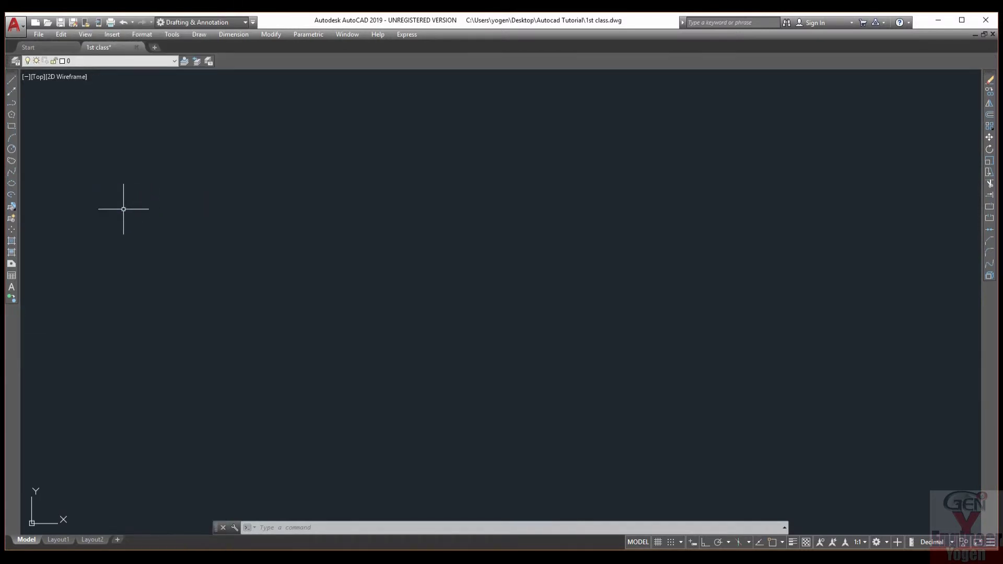
# - Show the Properties toolbar and dock it in the same row beside the Layers toolbar
pyautogui.rightClick(261, 64)
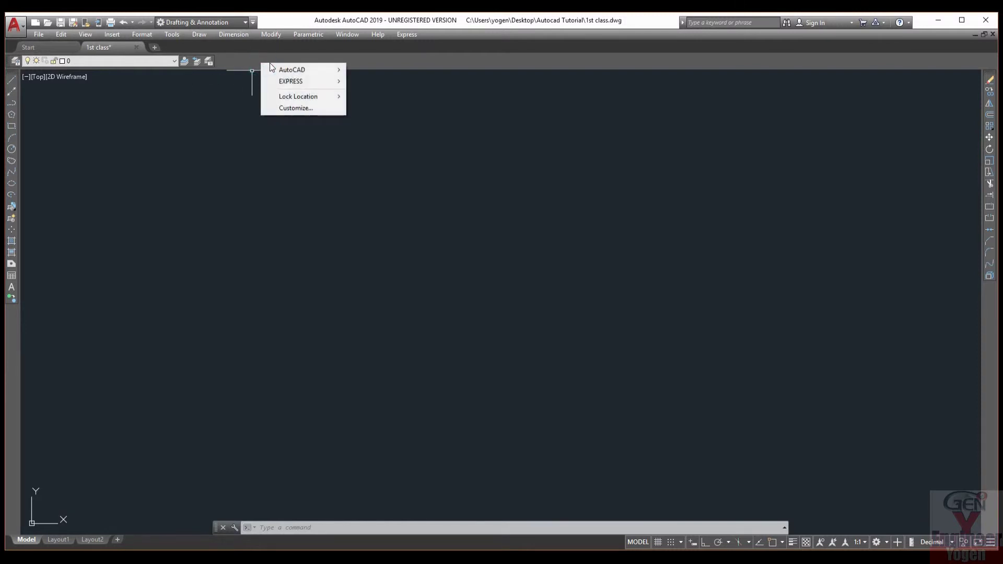
pyautogui.moveTo(303, 69)
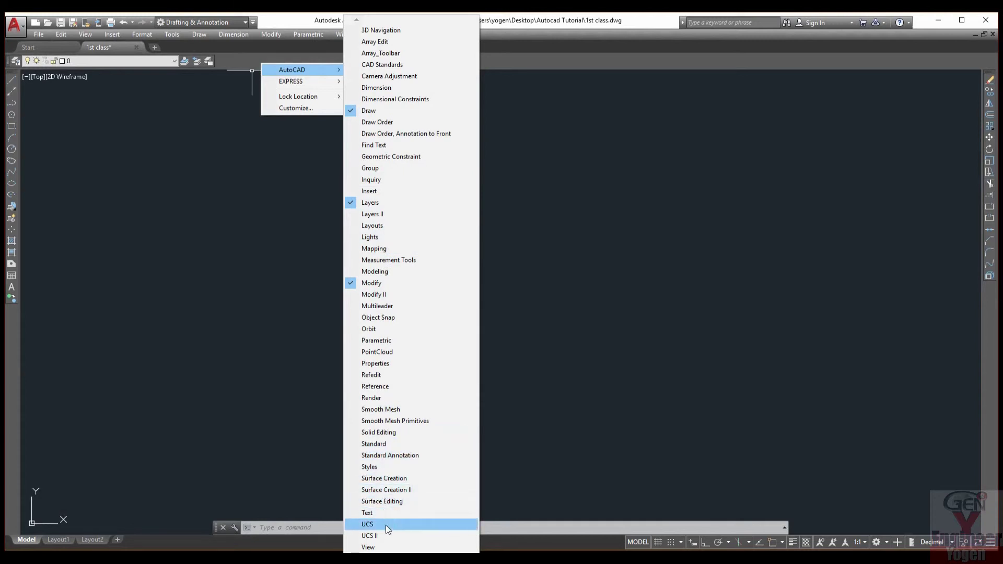
pyautogui.click(392, 363)
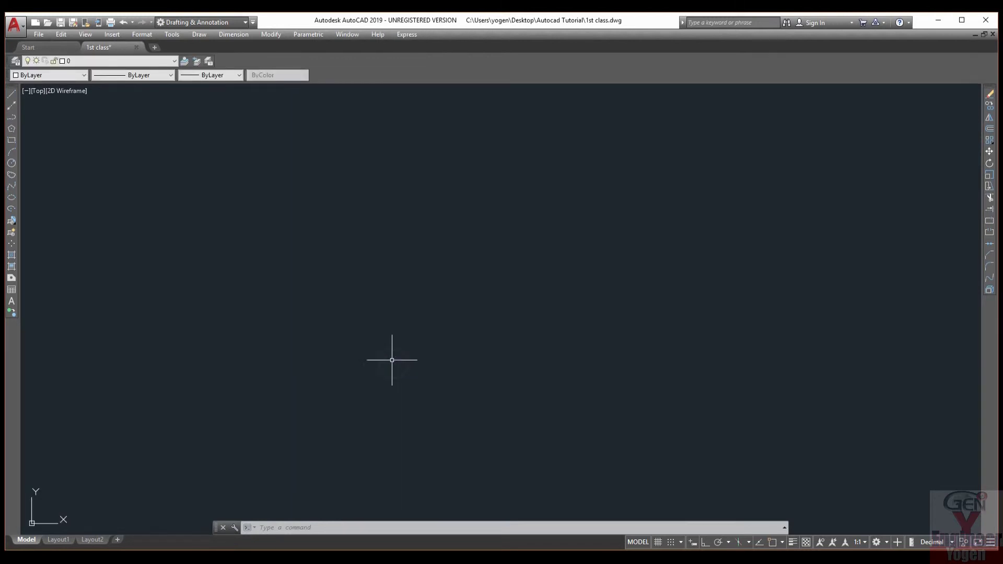
pyautogui.moveTo(7, 77)
pyautogui.mouseDown()
pyautogui.moveTo(172, 80)
pyautogui.moveTo(218, 57)
pyautogui.moveTo(219, 72)
pyautogui.moveTo(216, 58)
pyautogui.mouseUp()
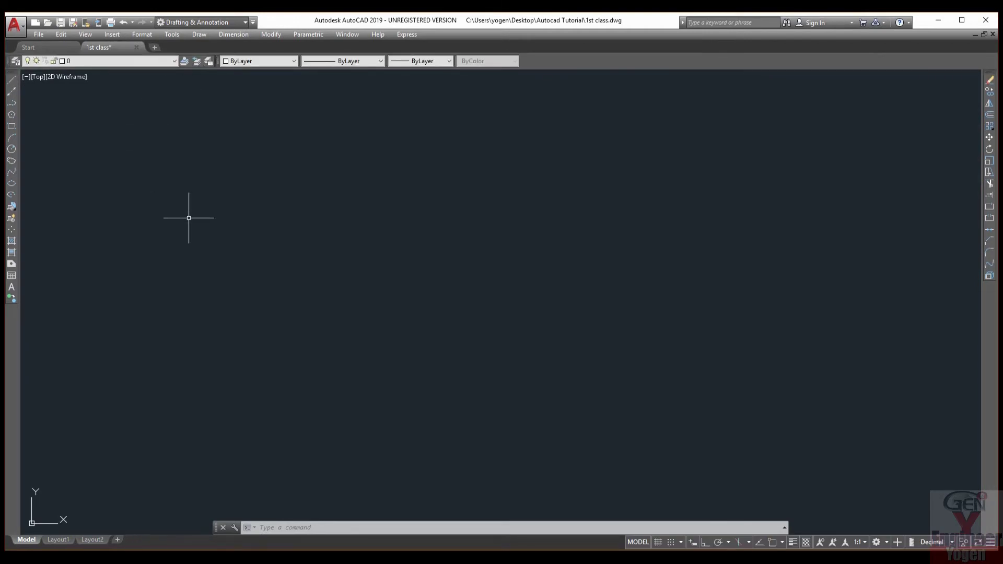
# - Show the Dimension toolbar
pyautogui.rightClick(548, 61)
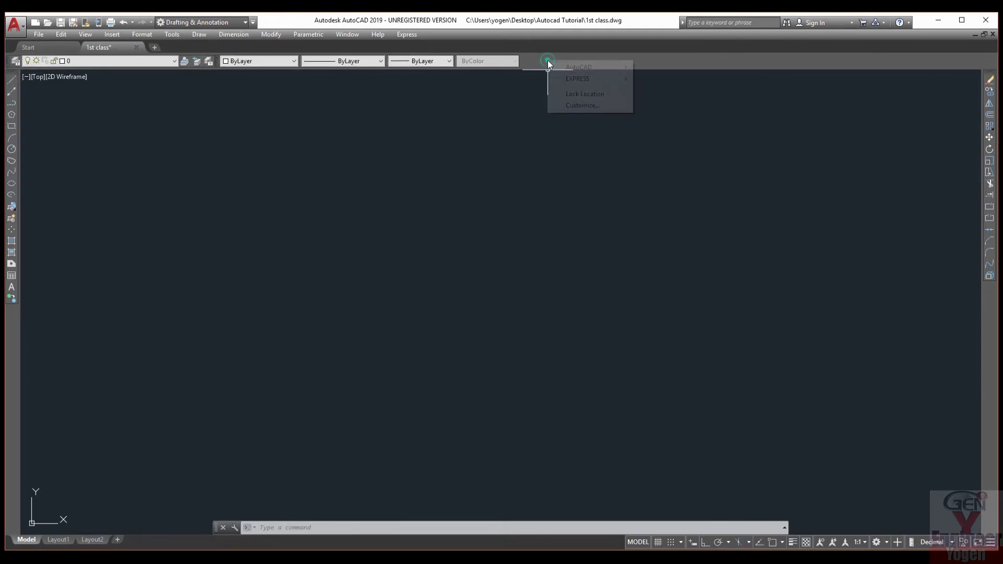
pyautogui.moveTo(581, 69)
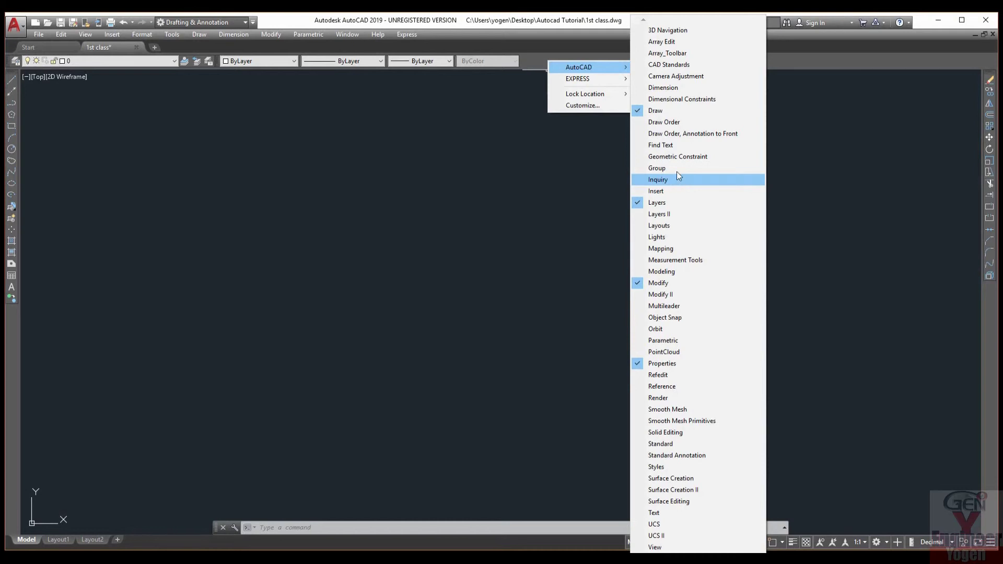
pyautogui.click(685, 88)
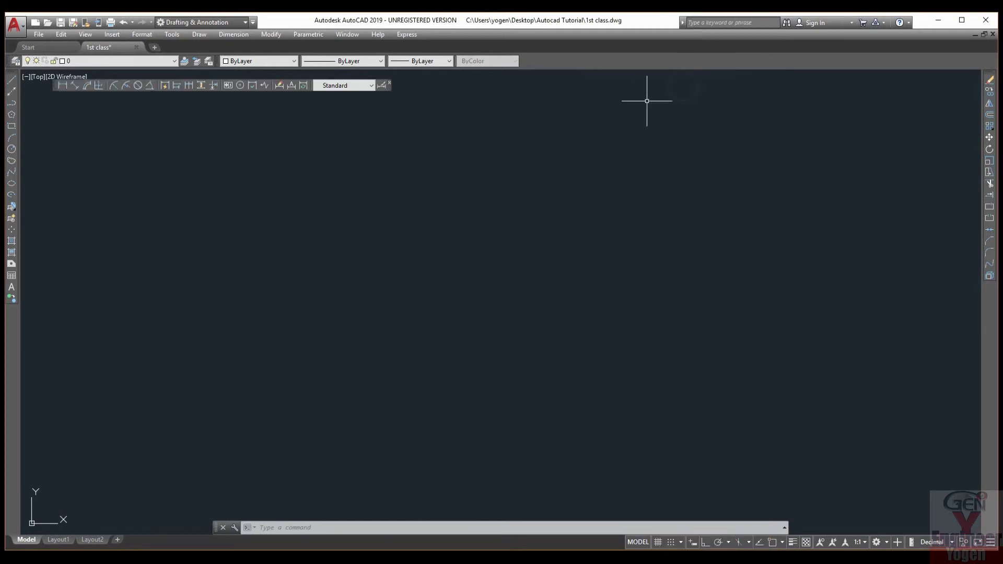
# - Dock the floating Dimension toolbar in the same row beside the Properties toolbar
pyautogui.moveTo(55, 85); pyautogui.dragTo(691, 61)
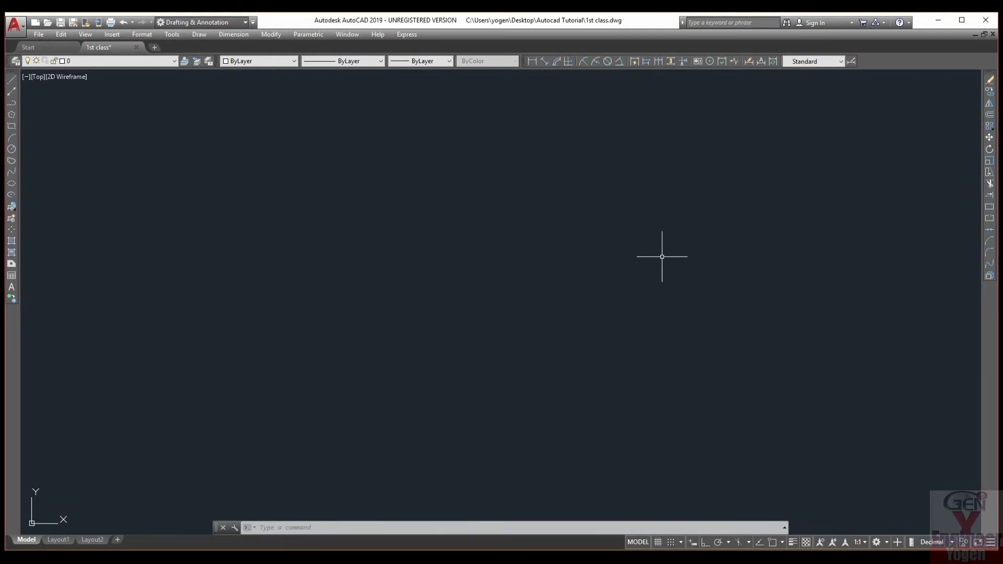
# - Switch the workspace to 3D Basics and return to the Drafting & Annotation workspace
pyautogui.click(244, 22)
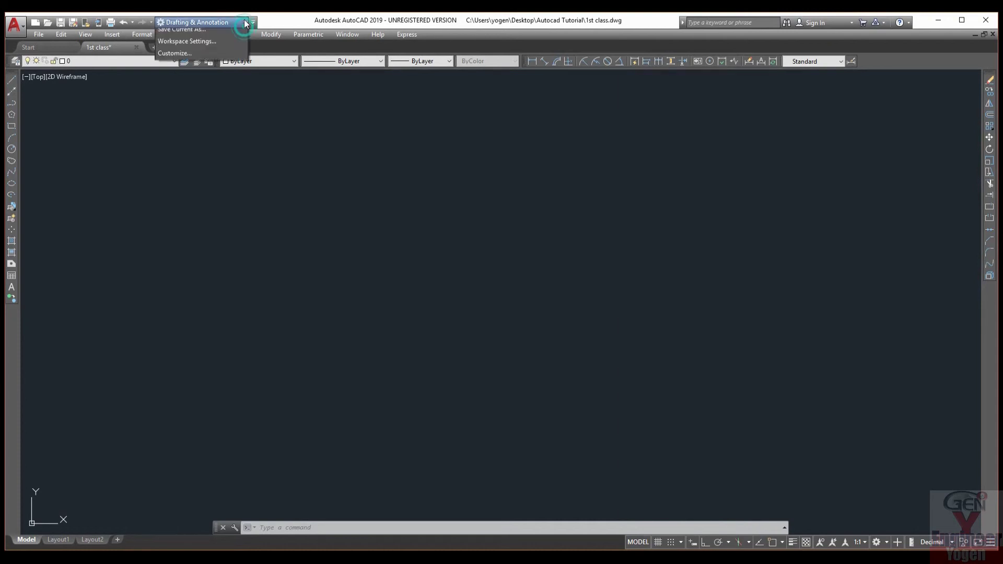
pyautogui.click(200, 47)
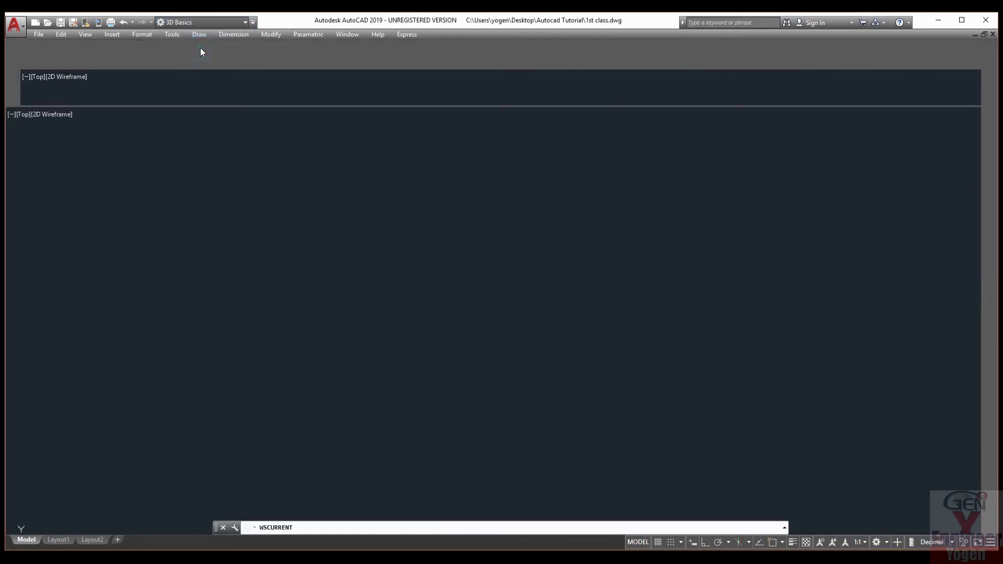
pyautogui.click(245, 22)
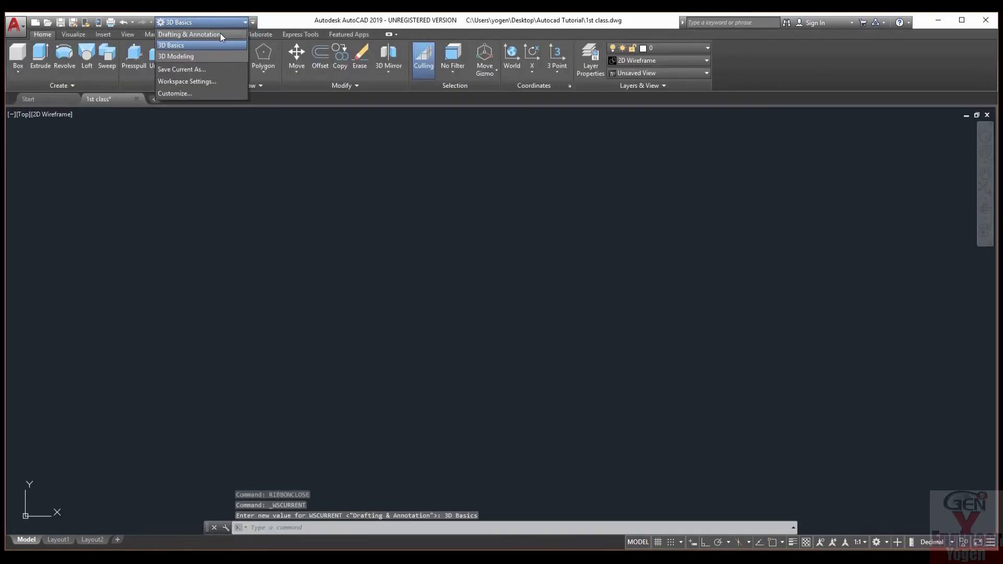
pyautogui.click(220, 33)
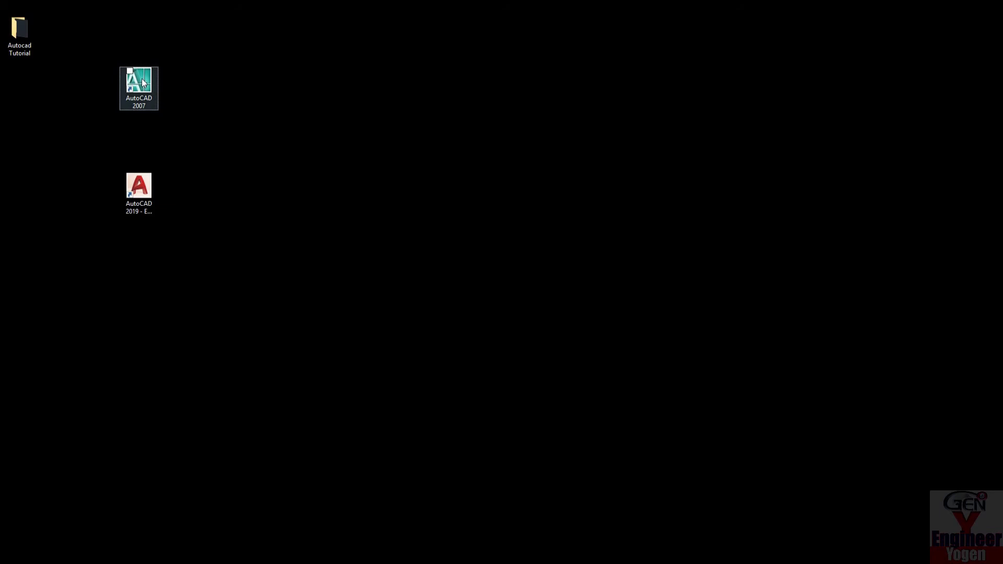
# - Switch to AutoCAD 2007 by opening it from the desktop, and look through its ACAD toolbar list
pyautogui.rightClick(142, 83)
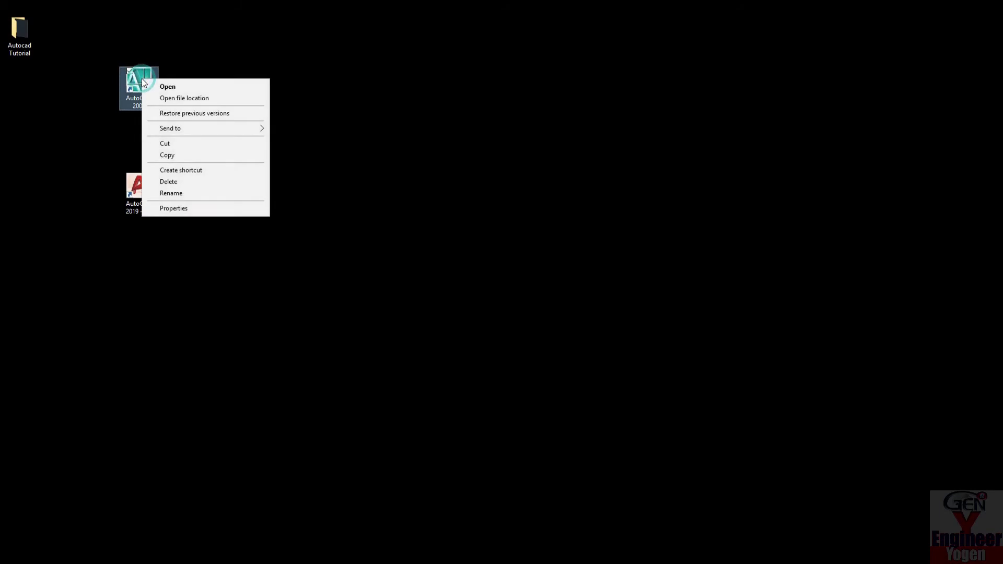
pyautogui.click(154, 87)
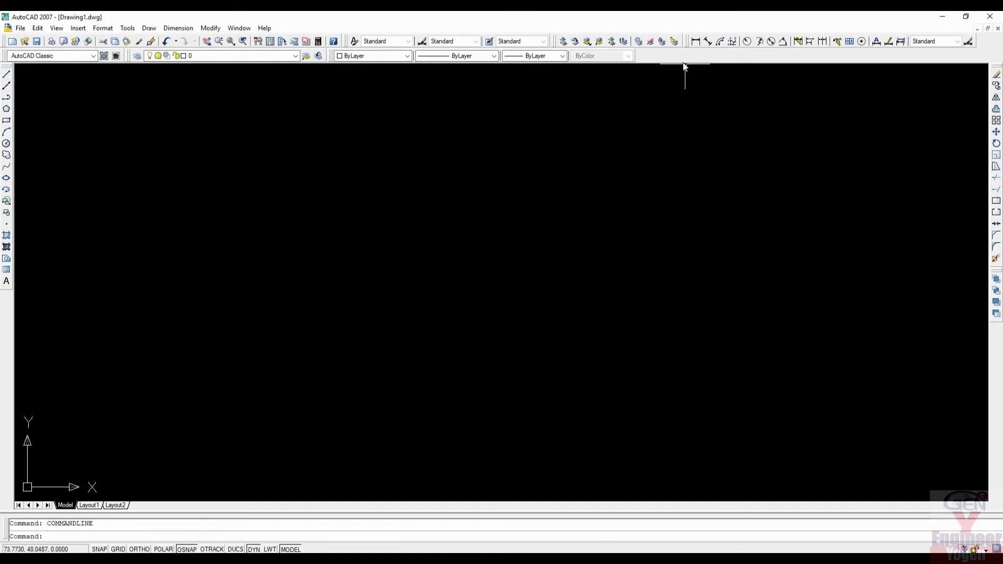
pyautogui.rightClick(682, 52)
pyautogui.moveTo(709, 60)
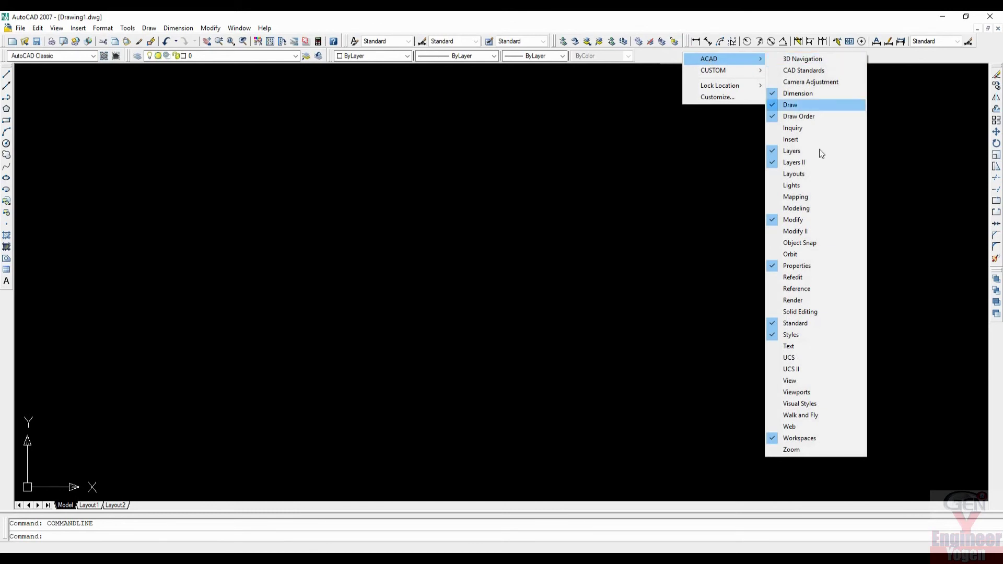
pyautogui.click(939, 61)
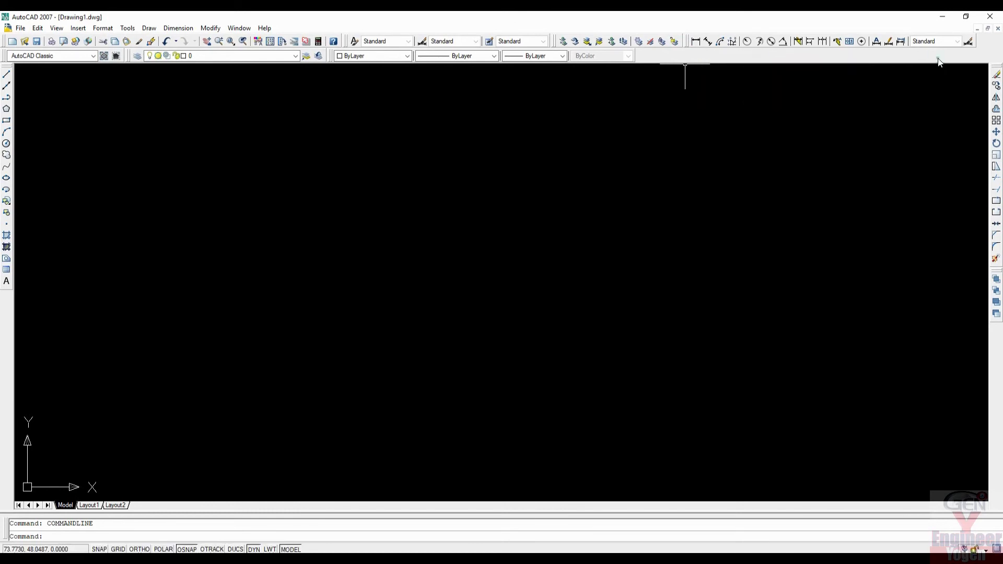
# - Try the Ortho and Grid drafting toggles, and return from the Layout1 paper space to model space
pyautogui.click(133, 549)
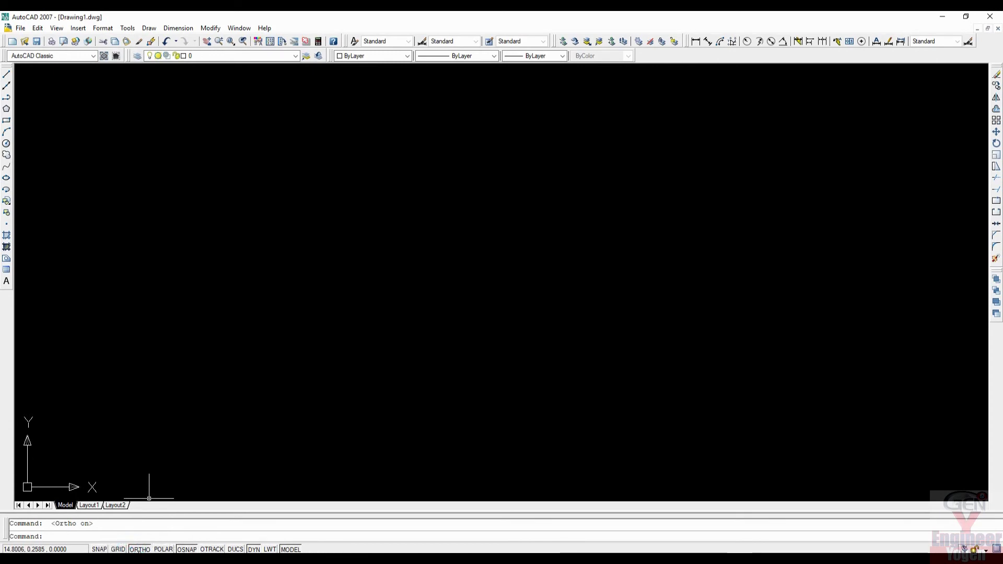
pyautogui.click(118, 550)
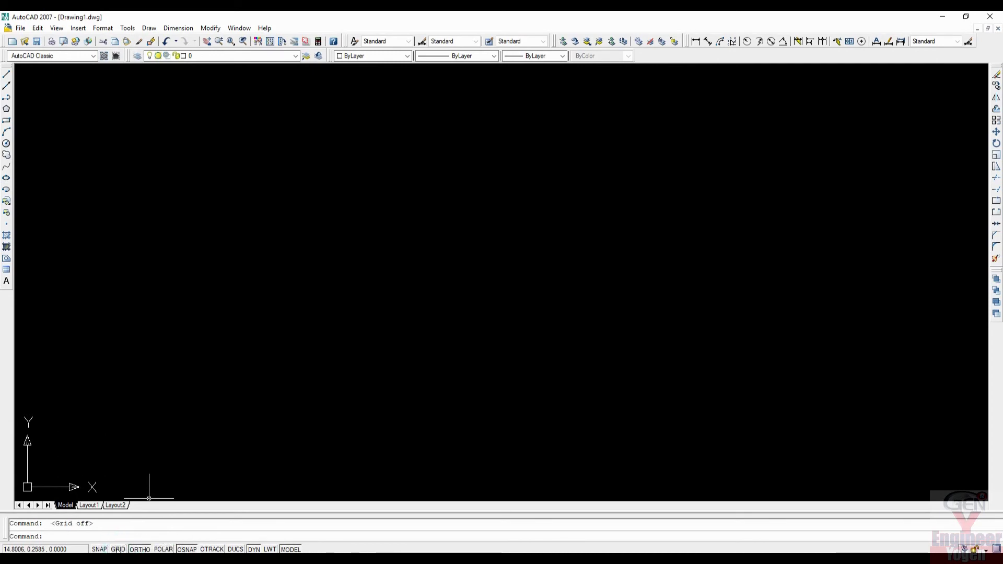
pyautogui.click(134, 550)
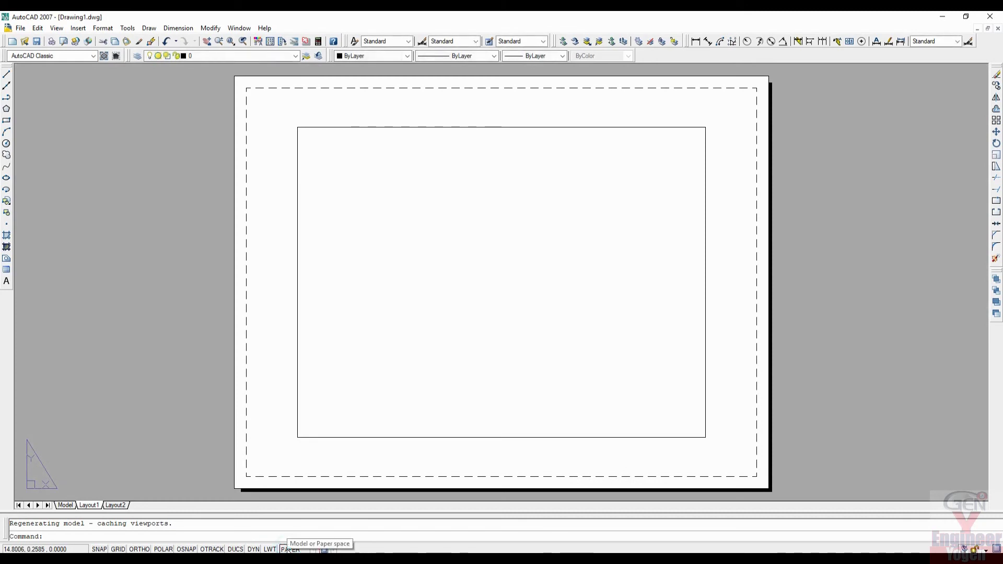
pyautogui.click(65, 505)
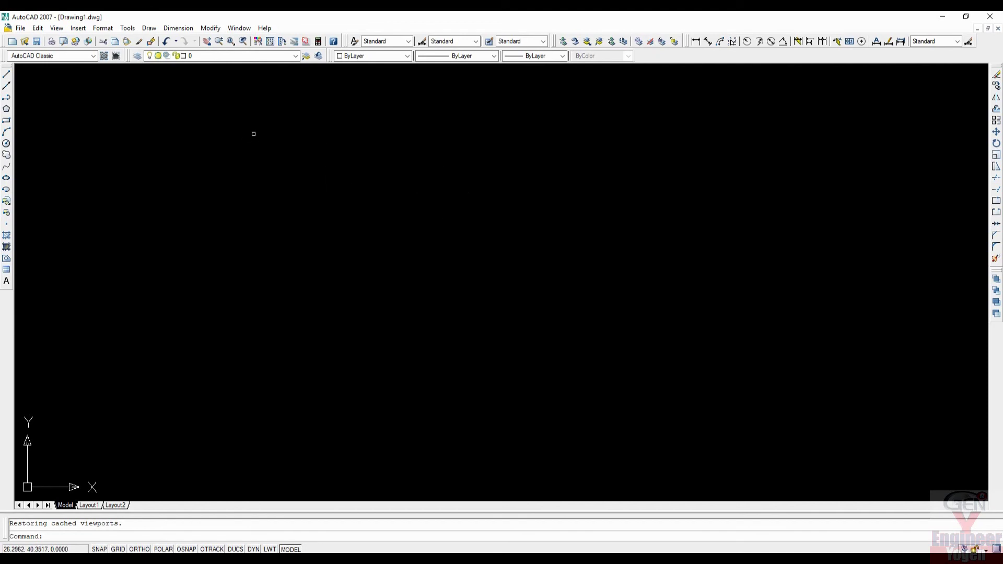
# - Examine the workspaces available in AutoCAD 2007 and keep AutoCAD Classic
pyautogui.click(94, 56)
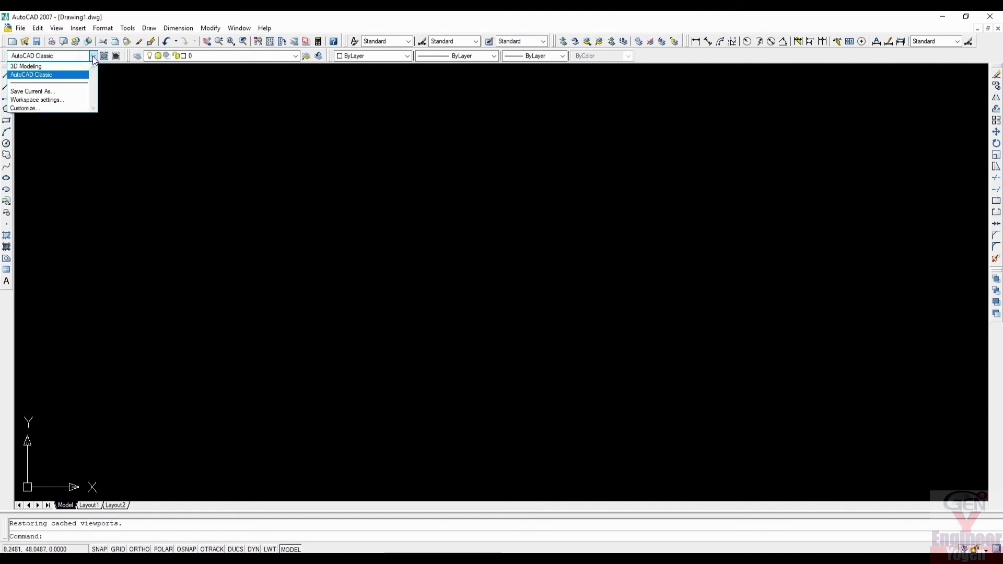
pyautogui.click(93, 55)
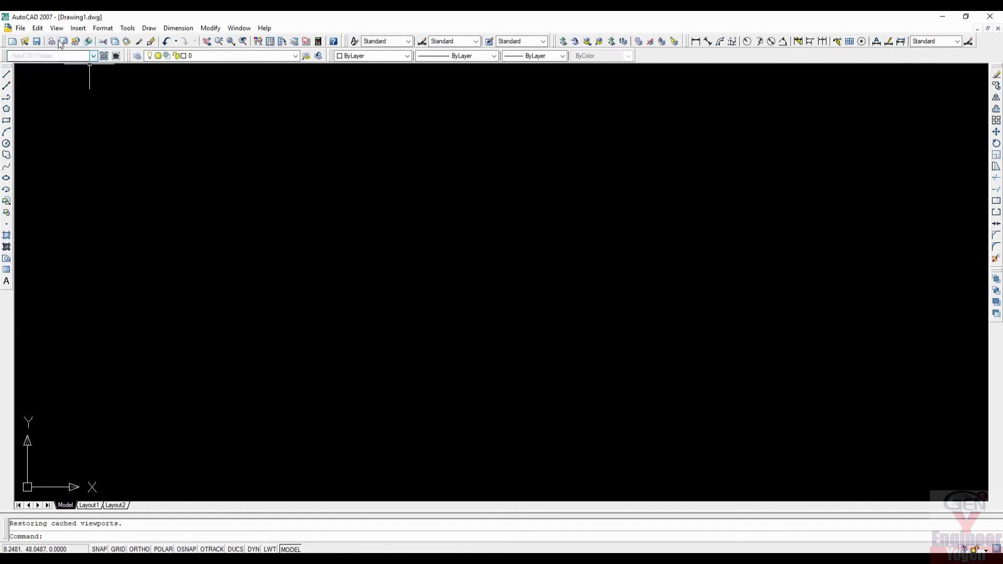